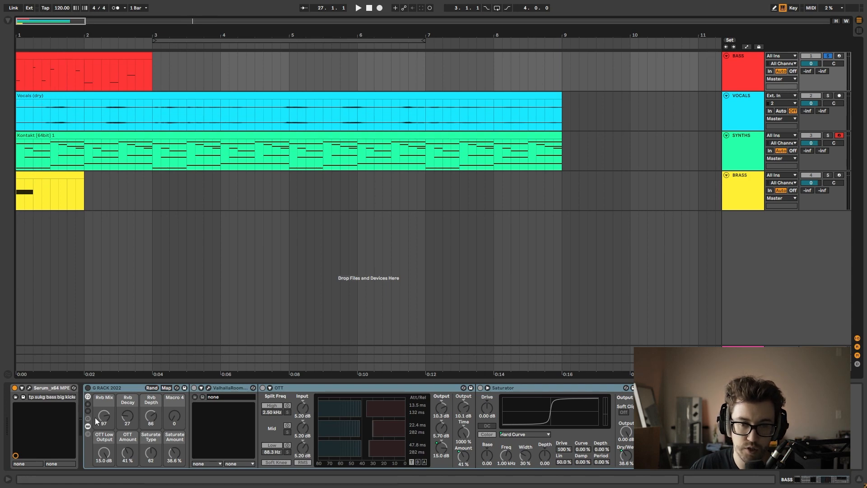
- Set the loop to the two-bar bass clip and play it with the G RACK 2022 rack switched off
left_click(111, 389)
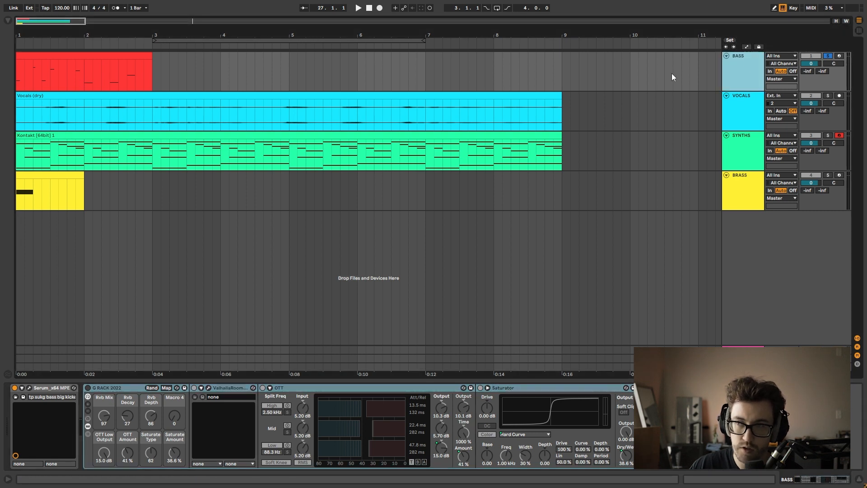
left_click(48, 82)
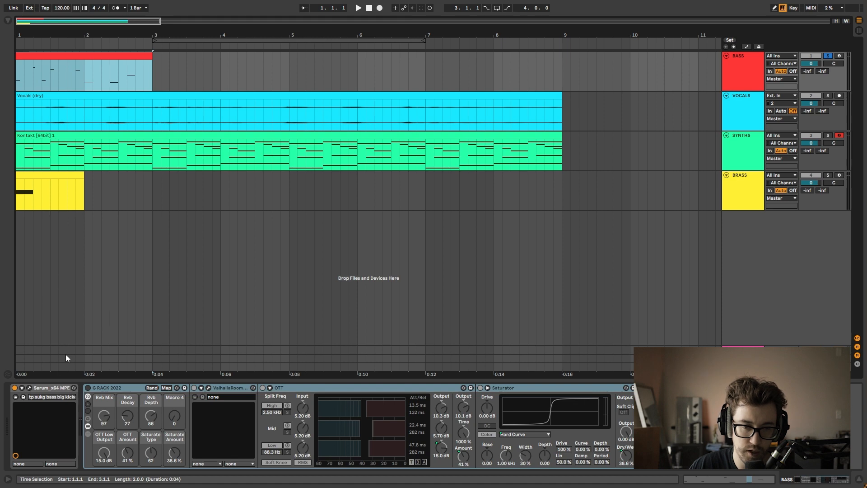
key("space")
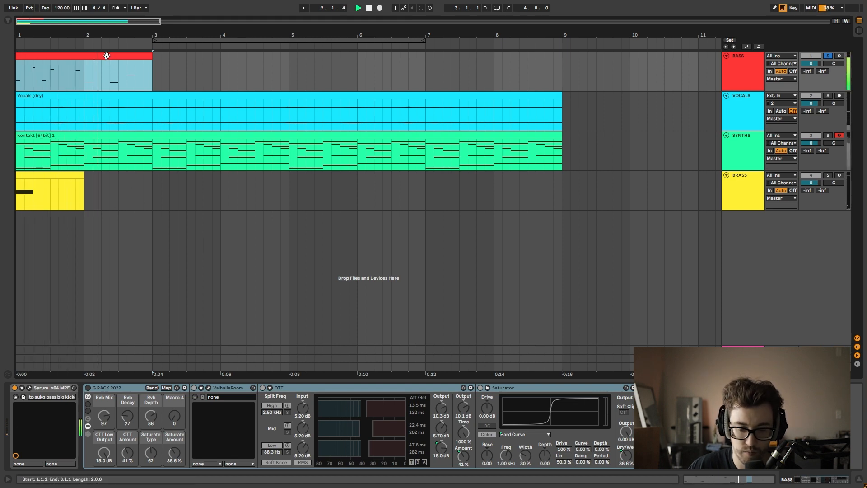
key("ctrl+l")
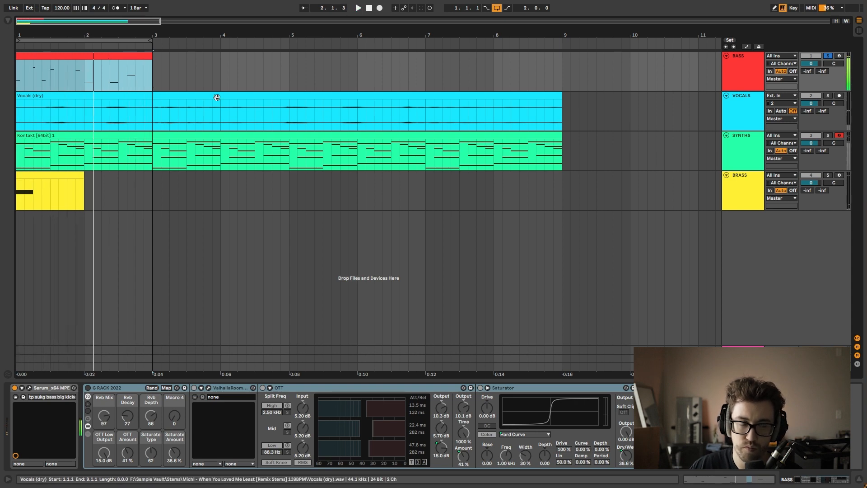
key("space")
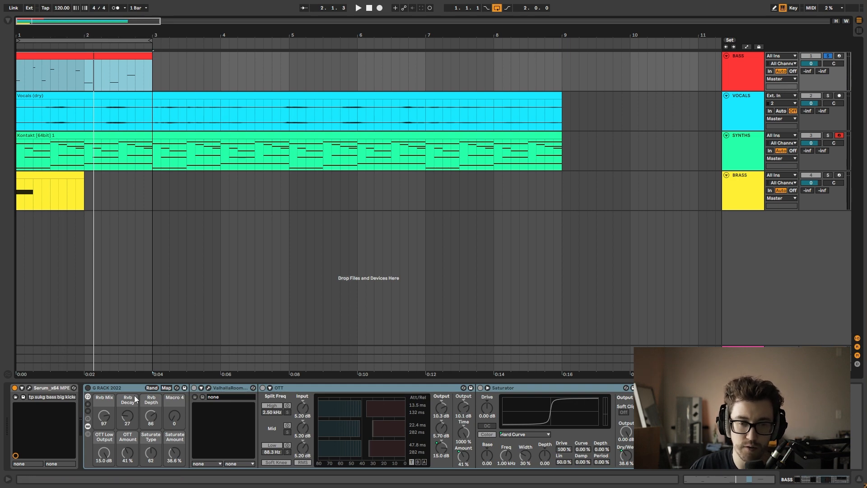
- Switch on the G RACK 2022 rack on the bass track and look over its ValhallaRoom reverb settings
left_click(88, 387)
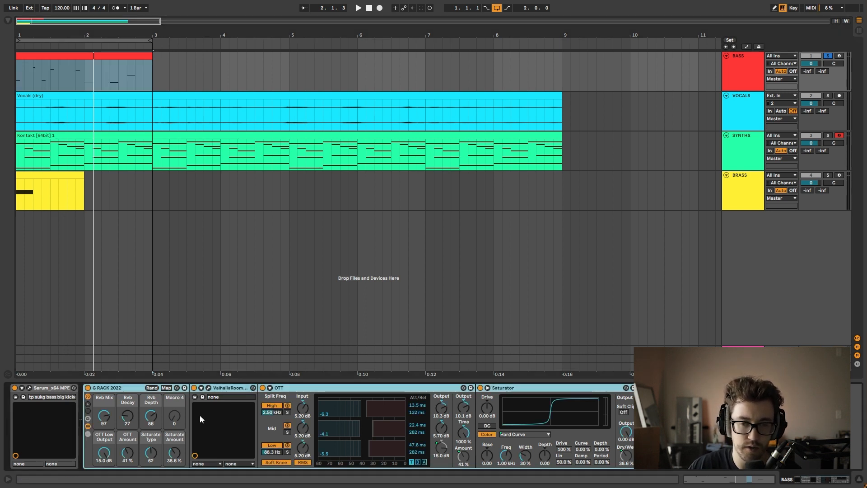
left_click(222, 389)
left_click(208, 388)
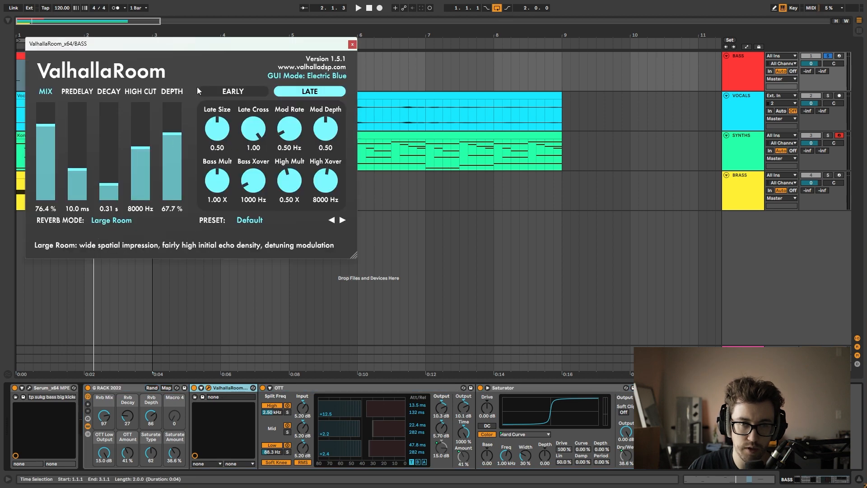
left_click(352, 43)
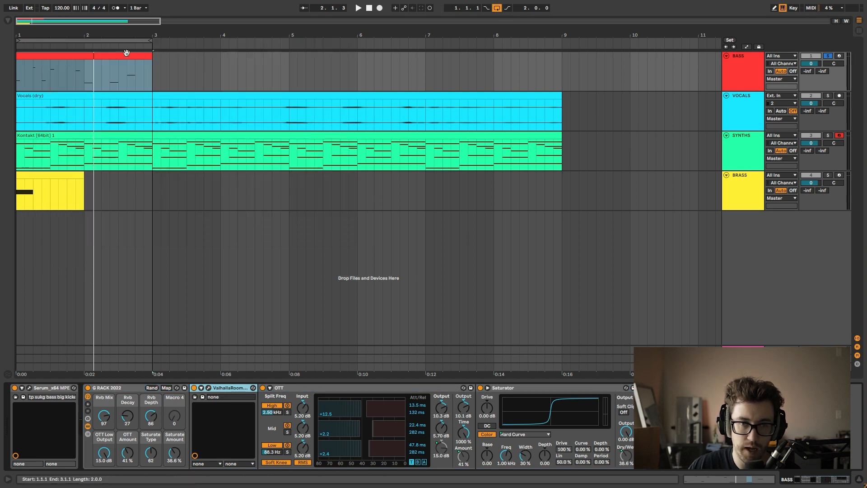
left_click(90, 56)
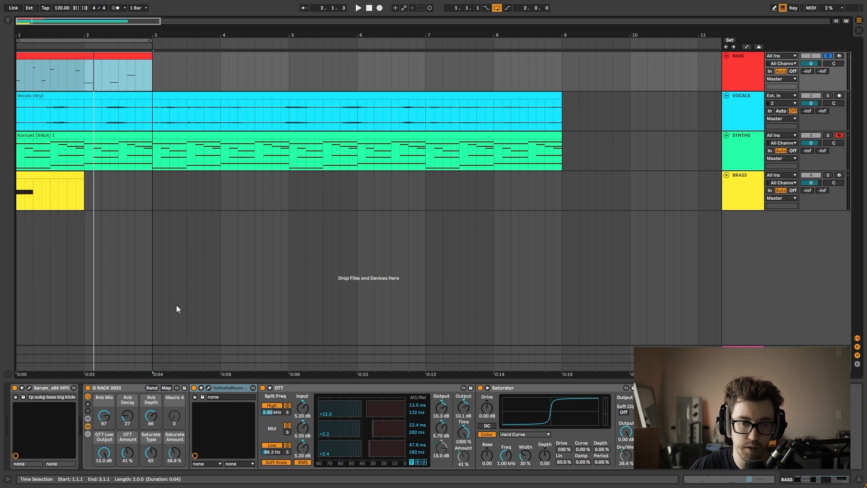
- Examine the G RACK 2022 macros and the ValhallaRoom, OTT and Saturator devices inside the rack
left_click(113, 389)
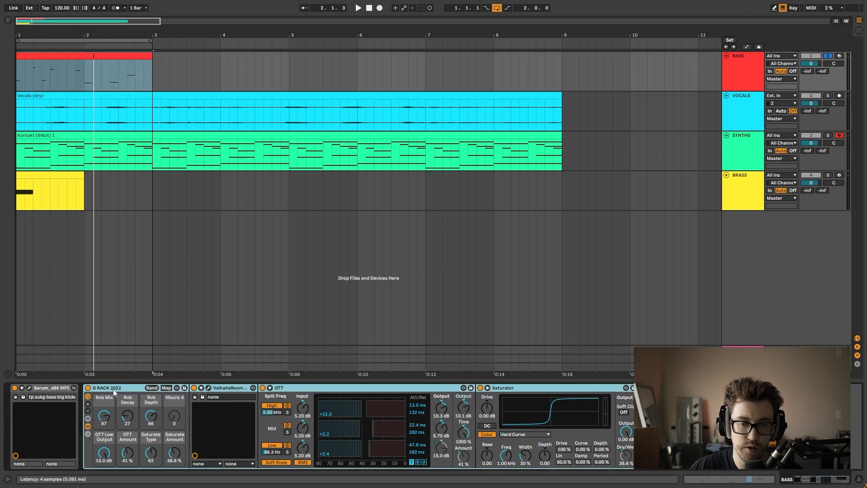
left_click(151, 456)
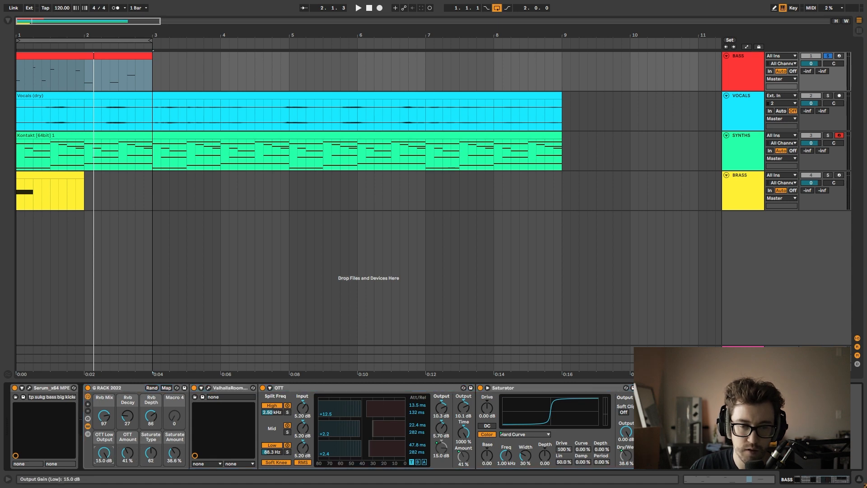
left_click(104, 453)
left_click(151, 416)
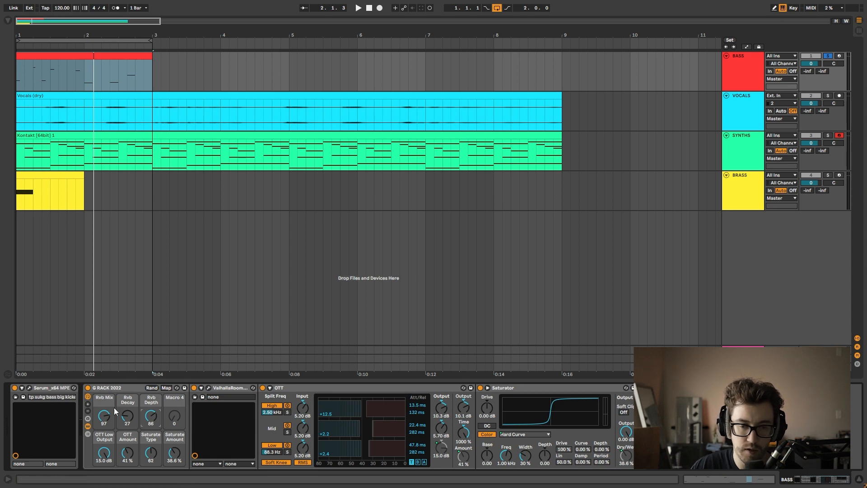
left_click(222, 389)
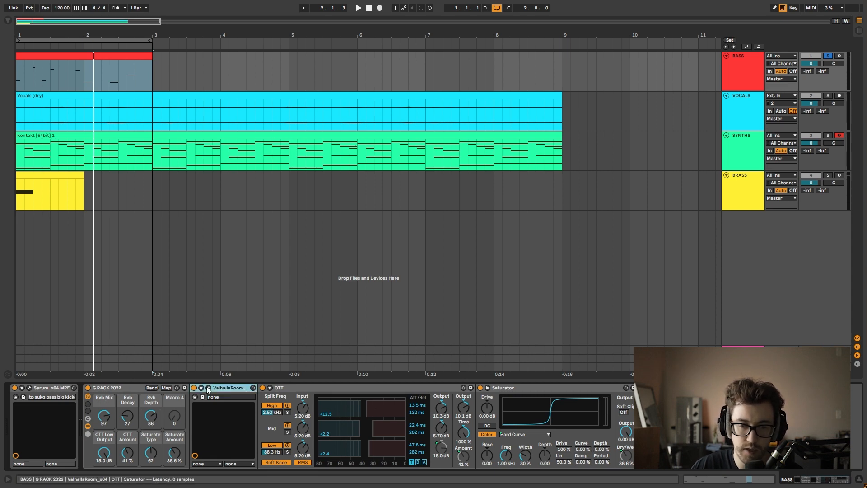
left_click(208, 388)
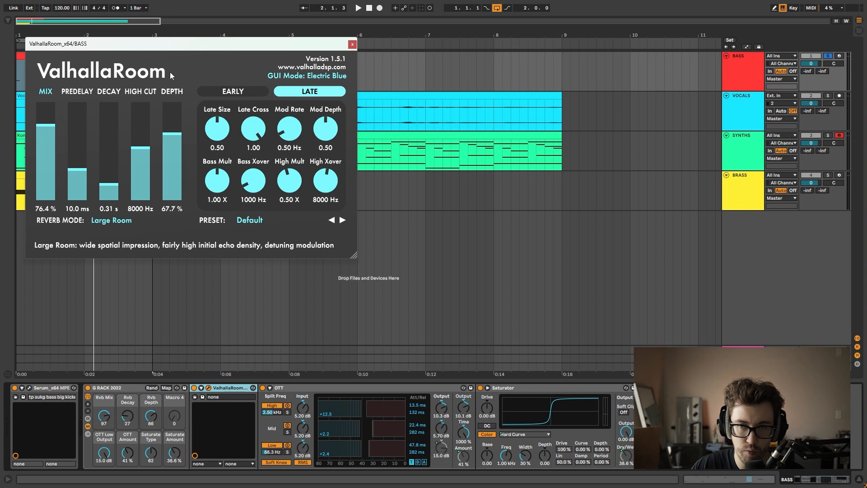
left_click(352, 45)
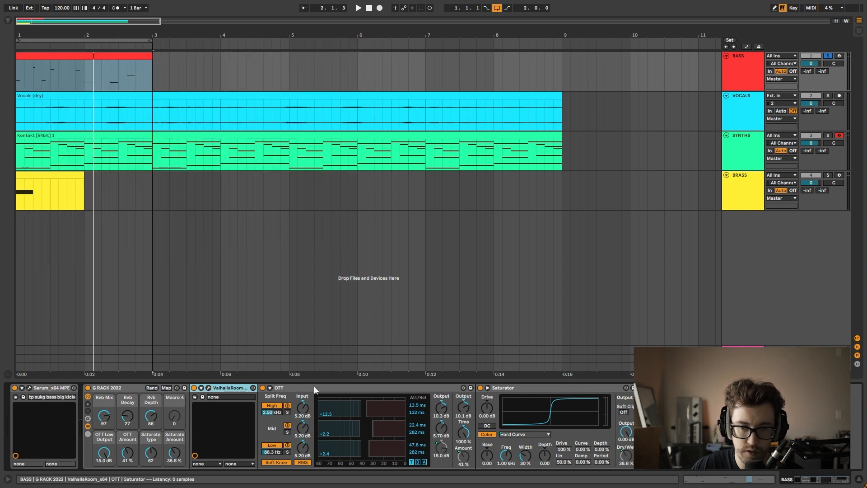
left_click(318, 388)
left_click(519, 388)
left_click(235, 388)
left_click(295, 388)
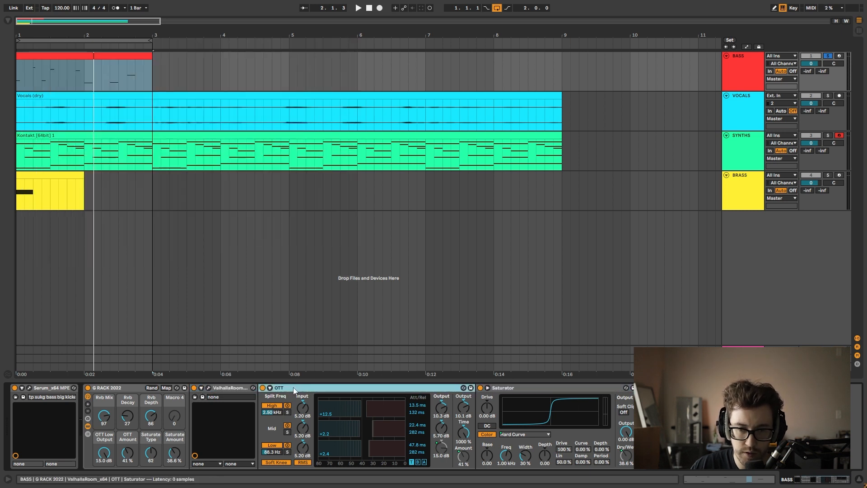
left_click(523, 387)
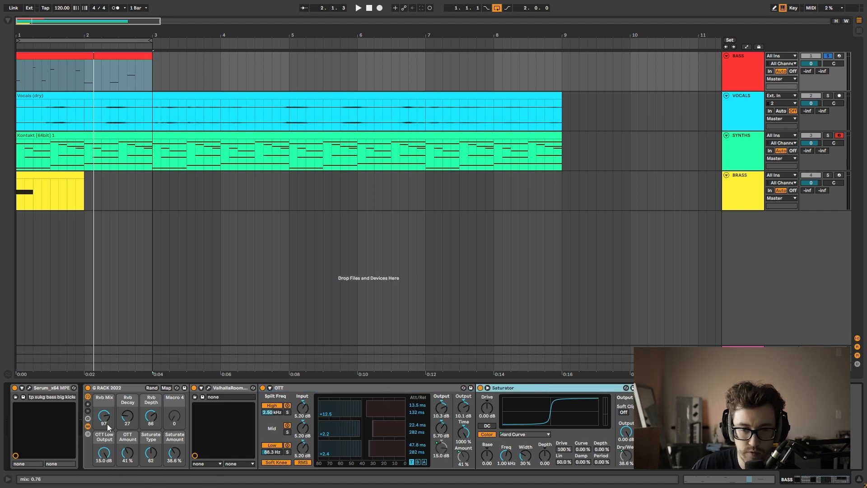
- Open the ValhallaRoom window, move it over the middle of the arrangement and try out the Rvb Mix macro
left_click(210, 388)
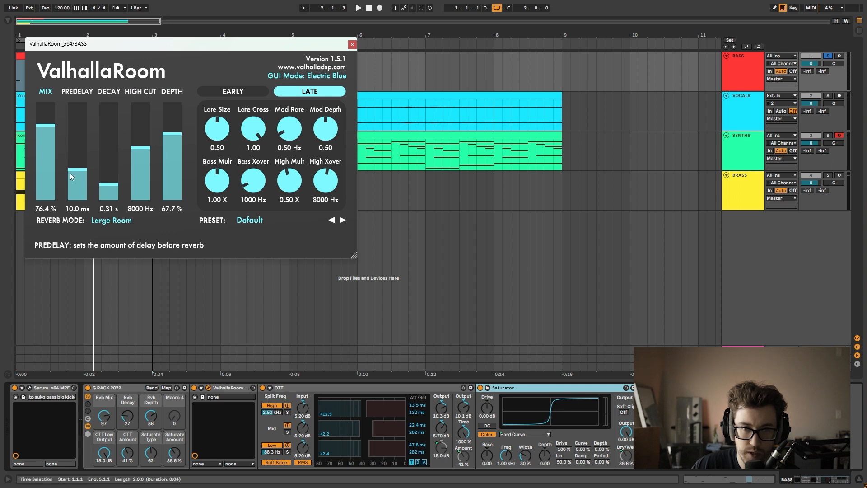
left_click_drag(110, 45, 240, 127)
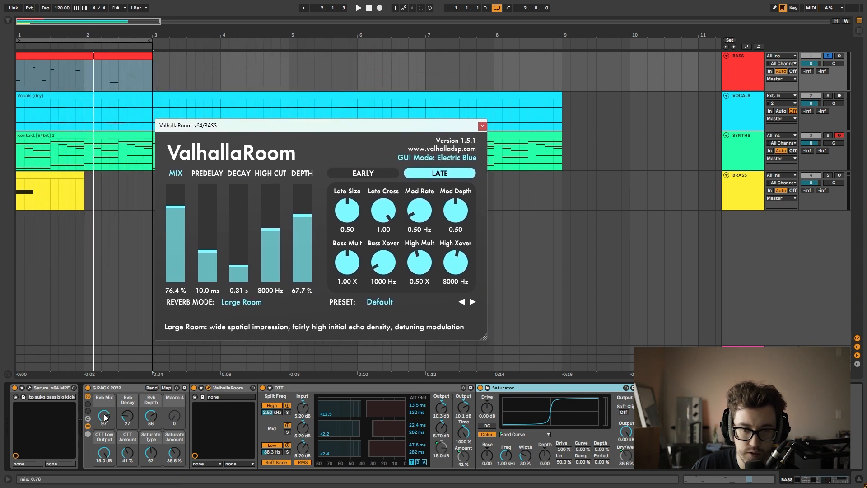
left_click_drag(104, 416, 153, 419)
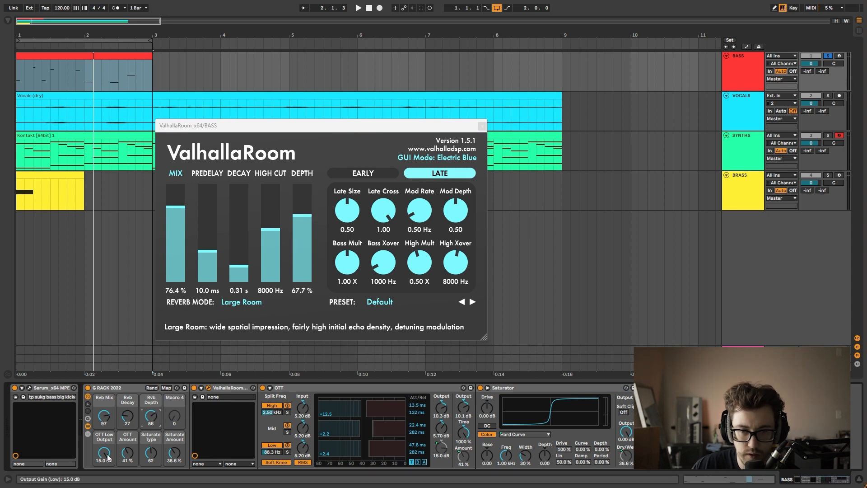
- Sweep the OTT Low Output macro to -24.0 dB and back to 15.0 dB, and OTT Amount to 100 % and back to 41 %
left_click_drag(104, 453, 104, 449)
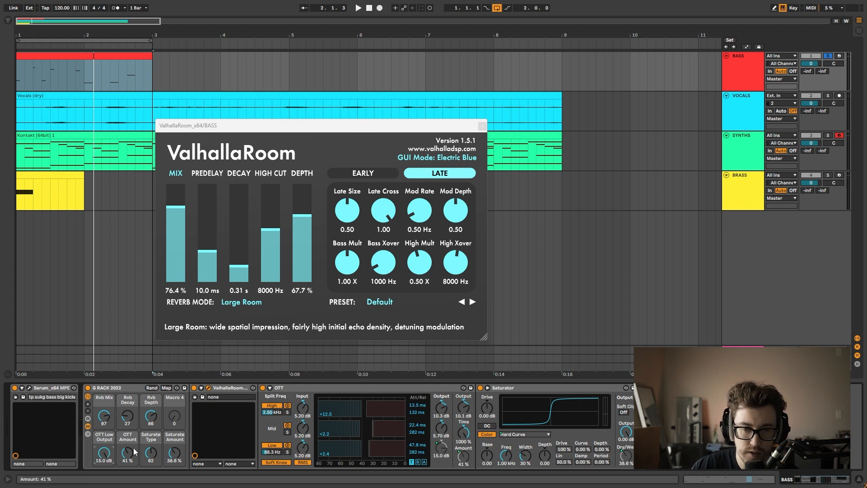
left_click_drag(104, 452, 104, 474)
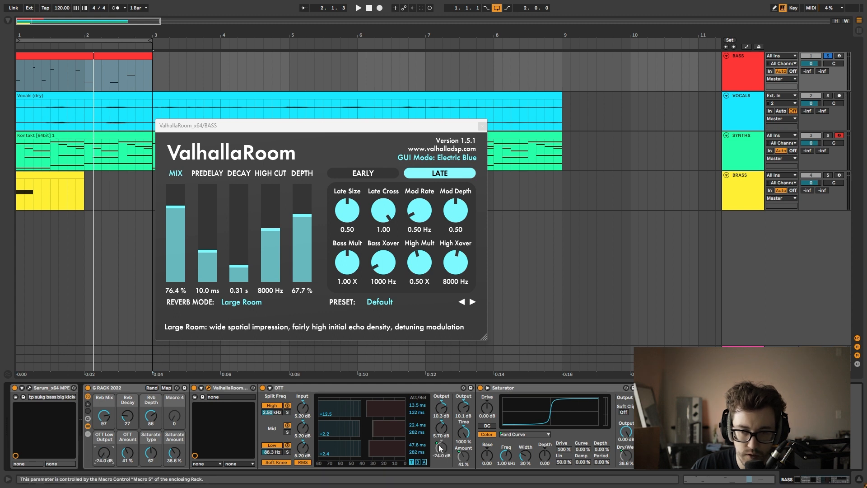
left_click_drag(104, 455, 103, 407)
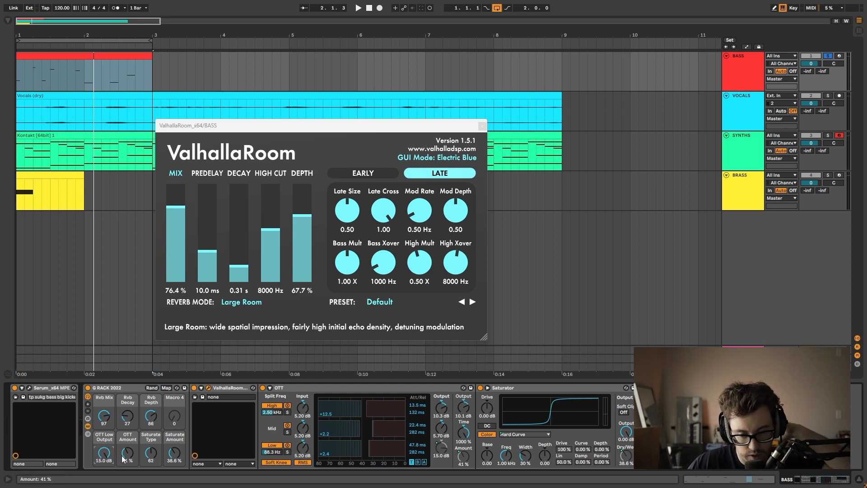
left_click_drag(104, 449, 103, 486)
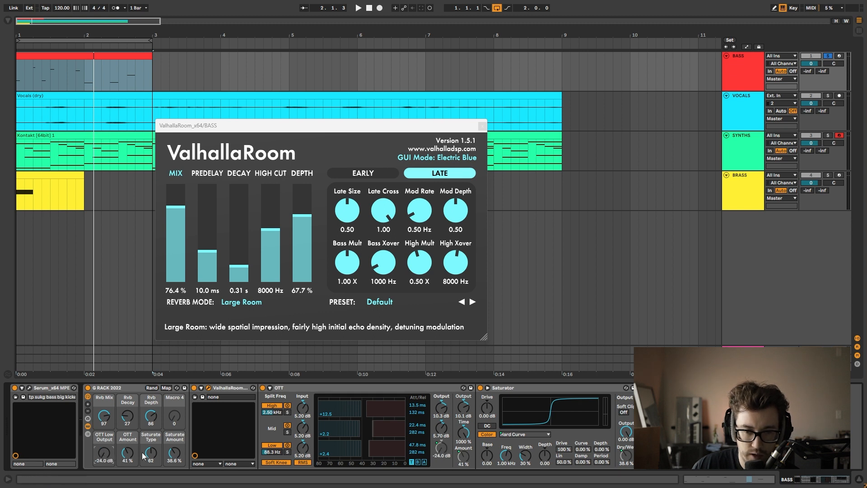
left_click_drag(100, 450, 99, 411)
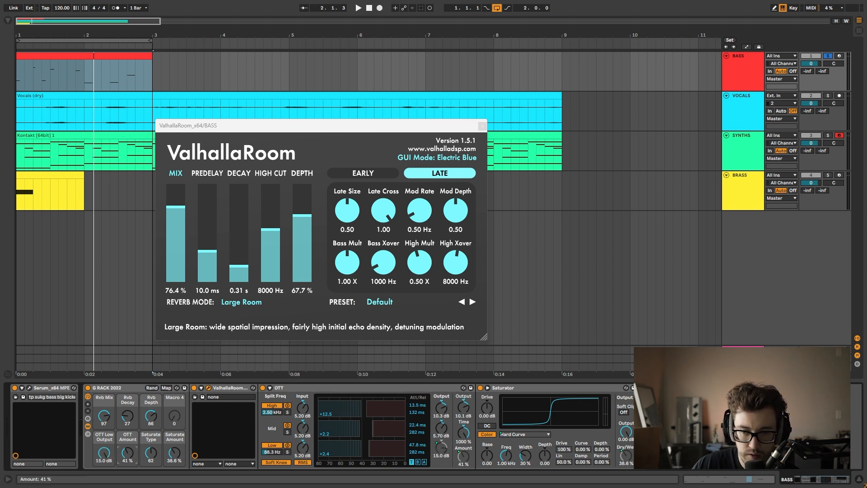
left_click_drag(127, 452, 128, 429)
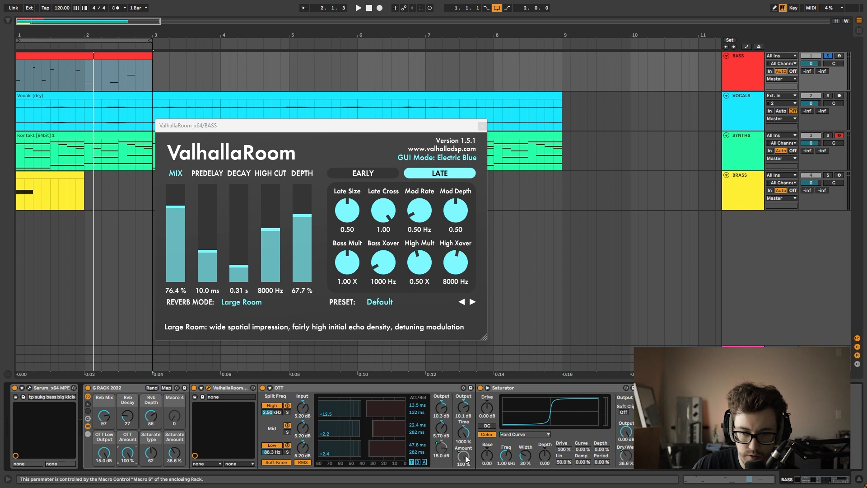
left_click_drag(467, 459, 466, 477)
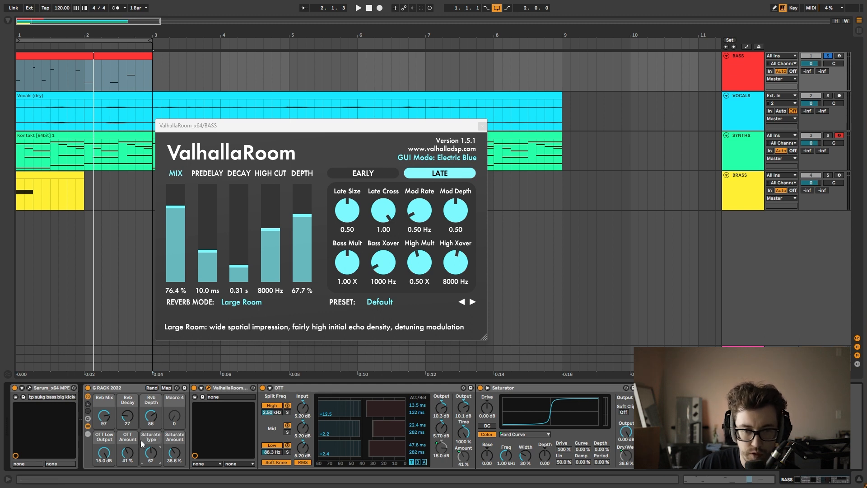
- Sweep the Saturate Type macro to 127 and settle it at 61, and undo a trial change of Saturate Amount
left_click(119, 386)
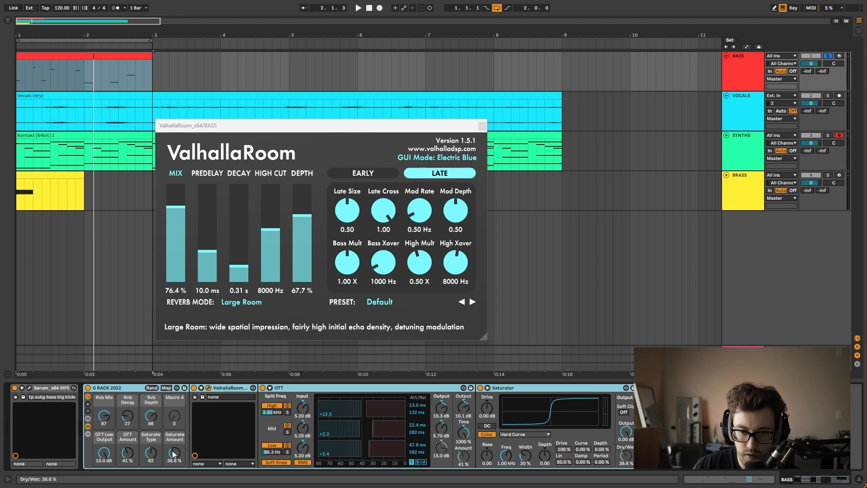
left_click(152, 456)
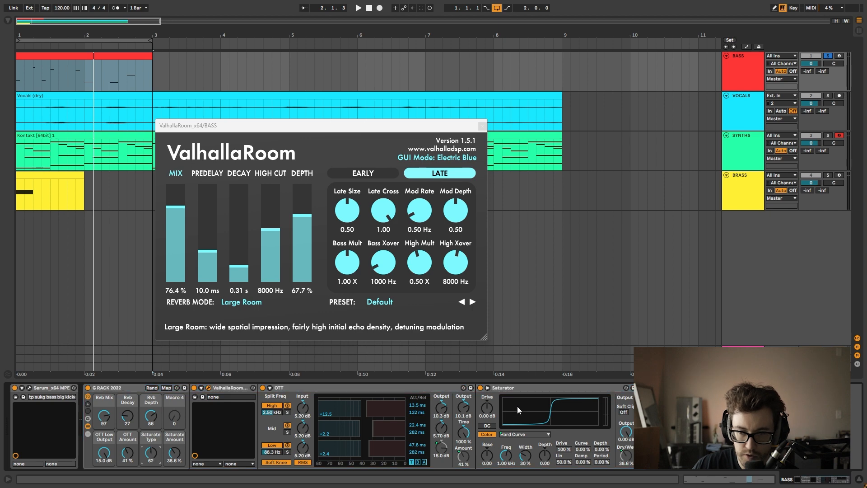
mouse_move(151, 456)
left_mouse_down()
mouse_move(151, 472)
mouse_move(151, 456)
left_mouse_up()
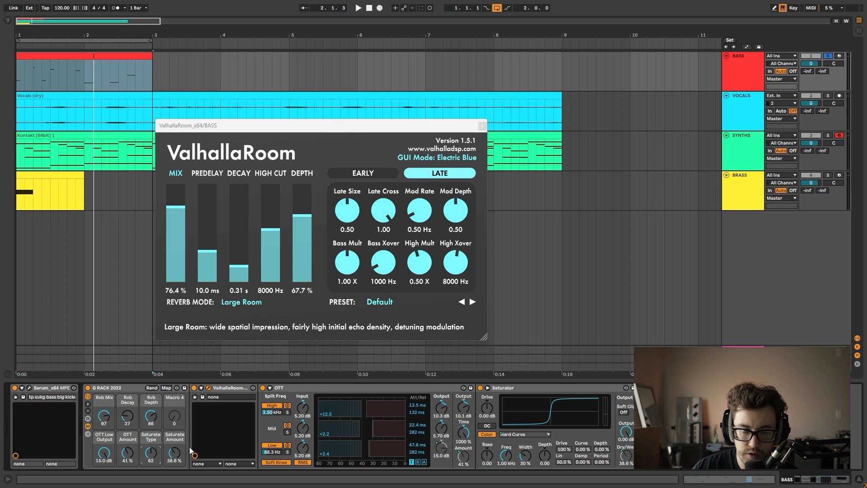
left_click_drag(151, 453, 151, 418)
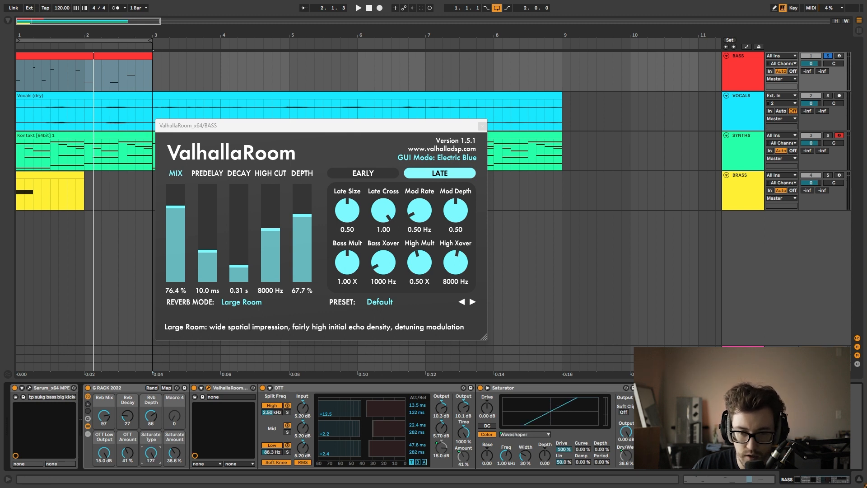
left_click_drag(151, 452, 151, 478)
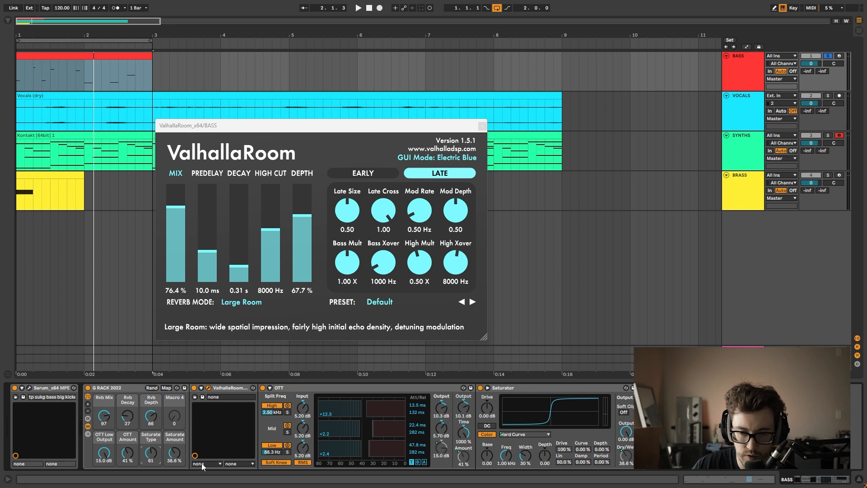
left_click_drag(179, 456, 178, 440)
key("ctrl+z")
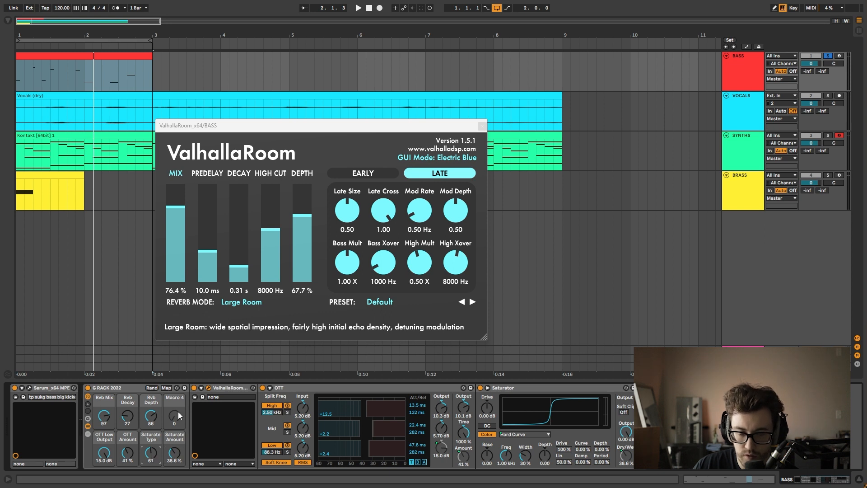
- Close the ValhallaRoom window and switch off the G RACK 2022 rack on the bass track
left_click(482, 127)
left_click(121, 387)
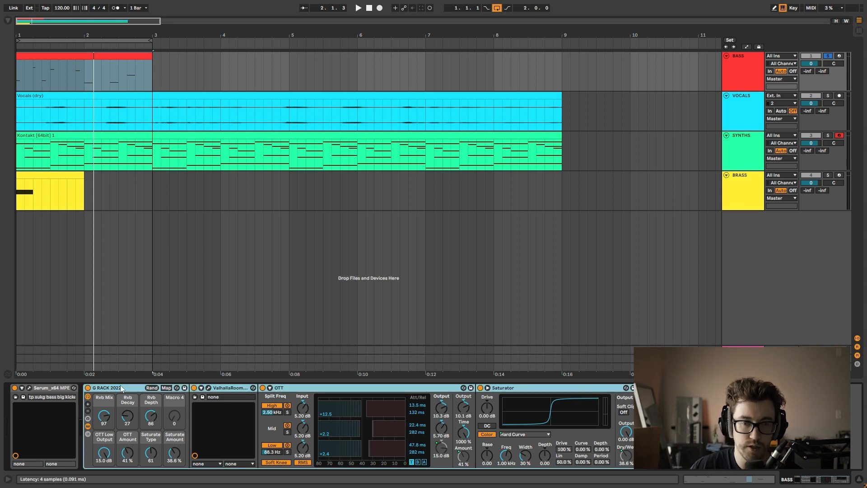
left_click(88, 387)
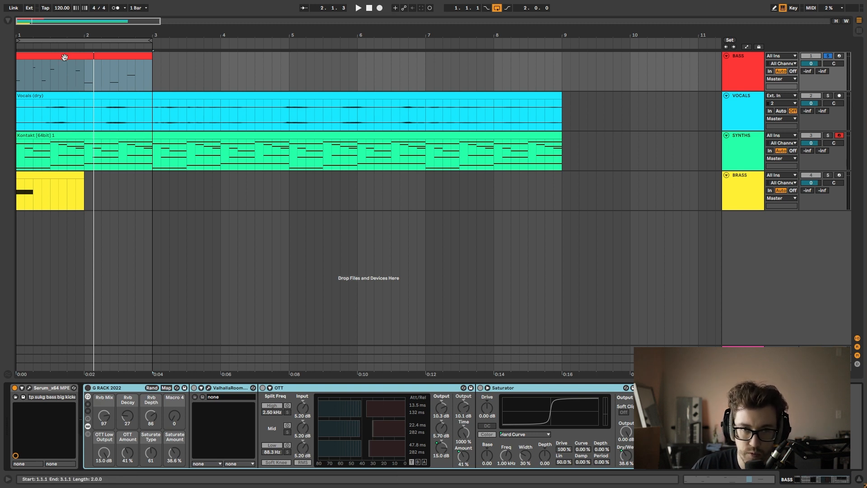
- Select the clip on the BASS track and play it briefly with the G RACK 2022 rack switched off
left_click(94, 126)
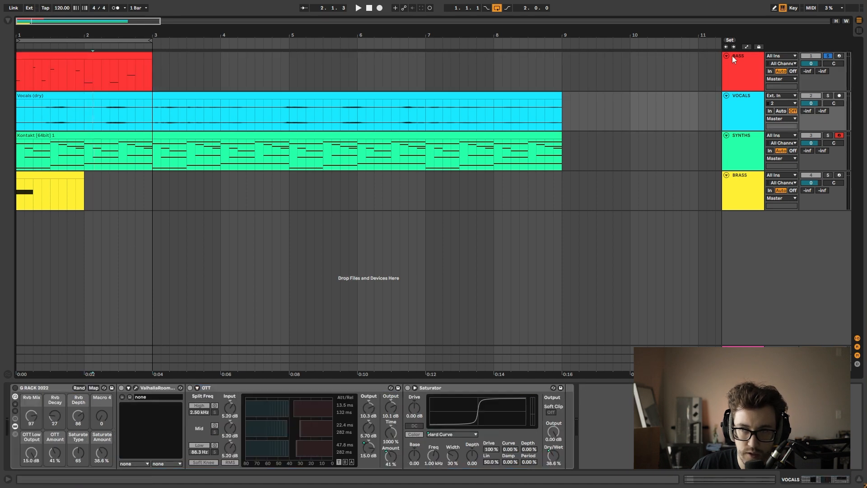
left_click(64, 68)
left_click(64, 56)
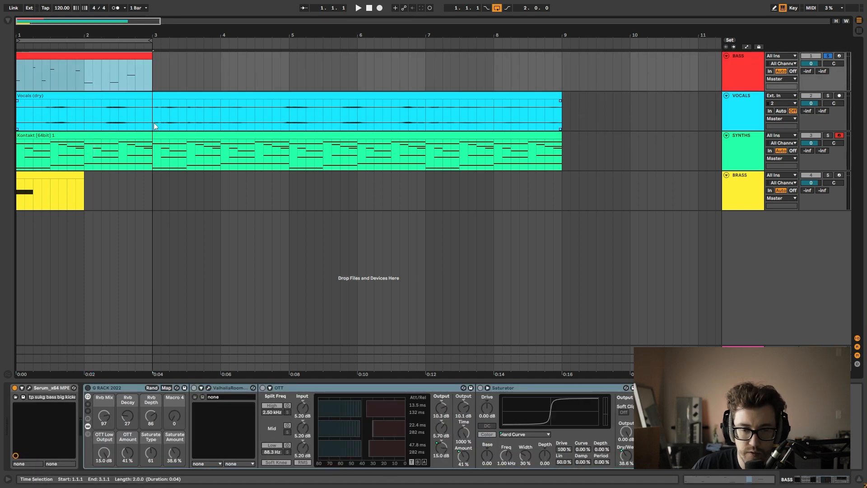
key("space")
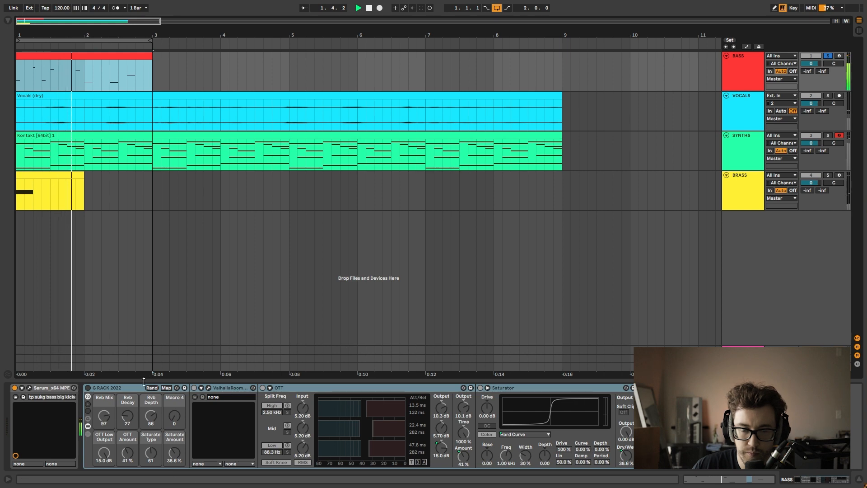
key("space")
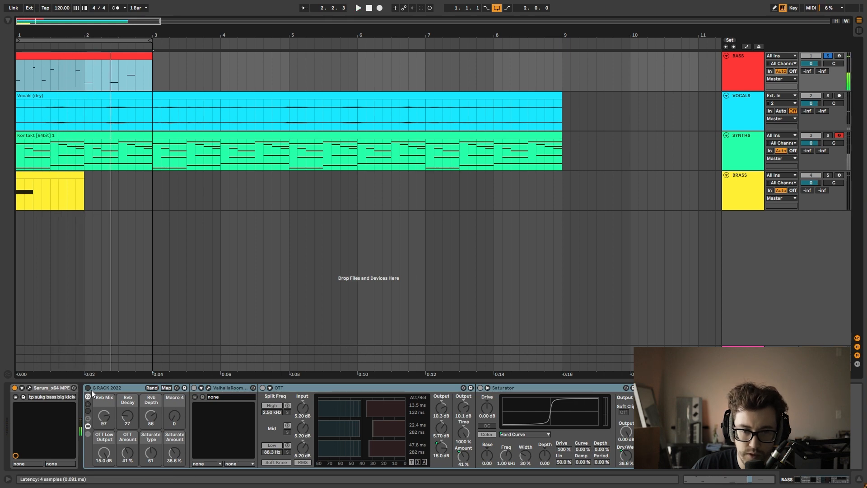
- Switch the G RACK 2022 rack back on and play the bass loop through it
left_click(91, 389)
key("space")
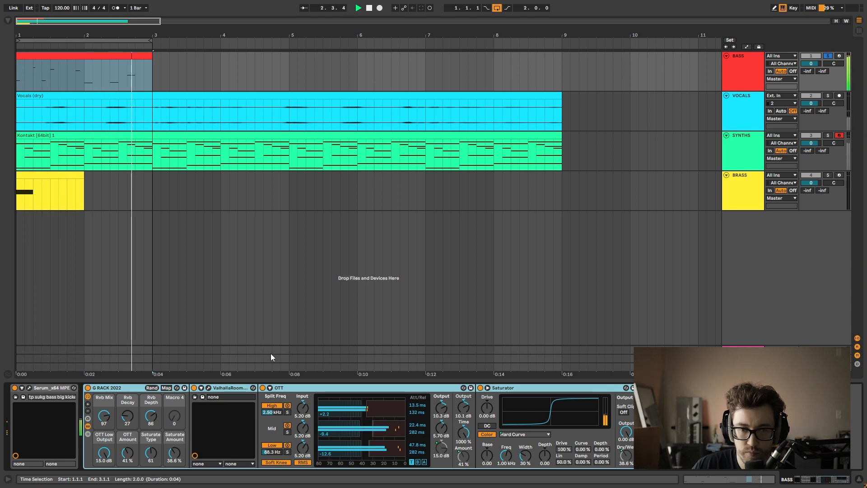
key("space")
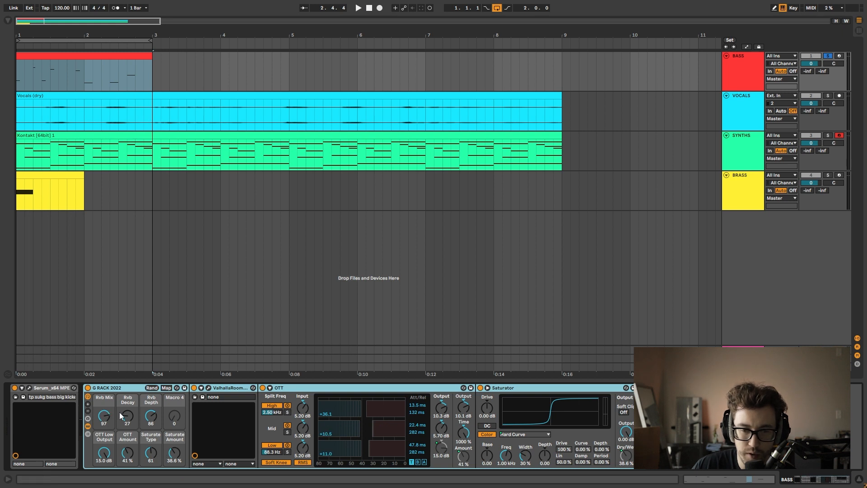
- Set the Rvb Mix macro to 46 and Saturate Type to 49, and play the bass clip to compare
left_click_drag(101, 415, 100, 422)
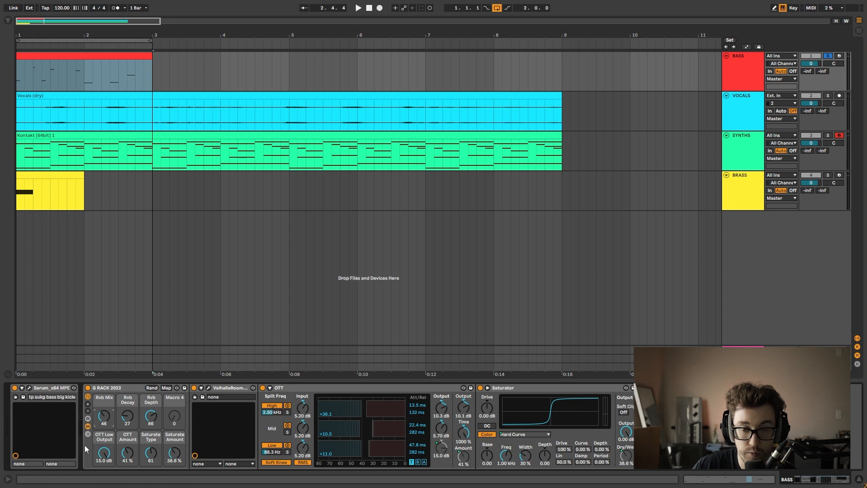
left_click_drag(153, 454, 153, 458)
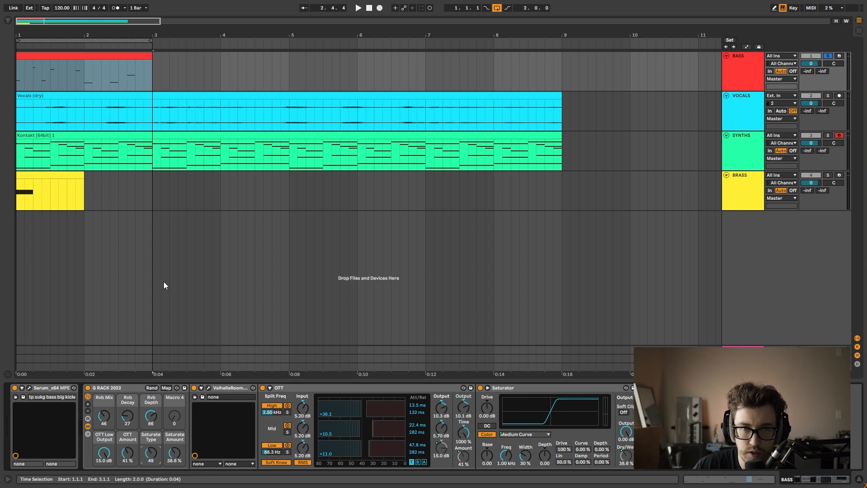
key("space")
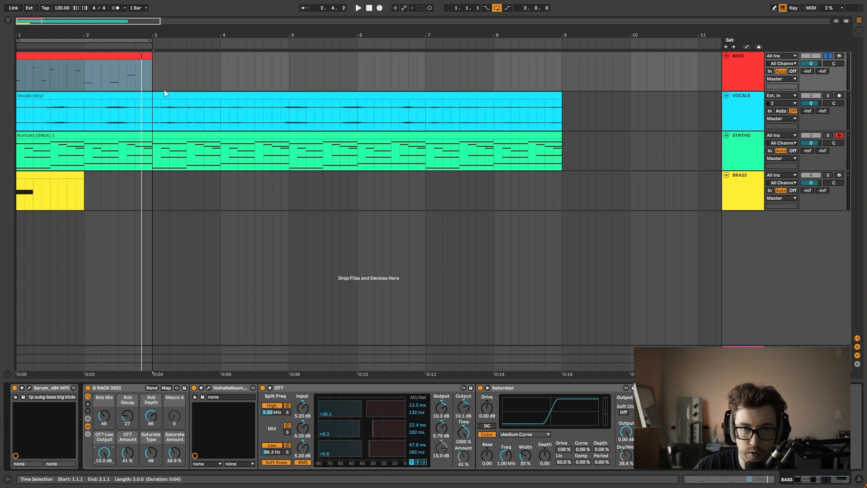
left_click(120, 55)
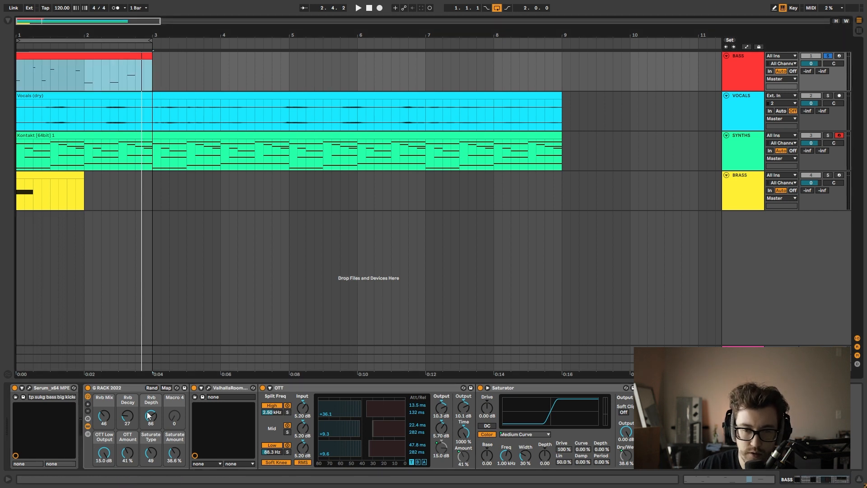
- Find "eq eight" among the browser's audio effects and add EQ Eight to the end of the bass track's device chain
left_click(8, 21)
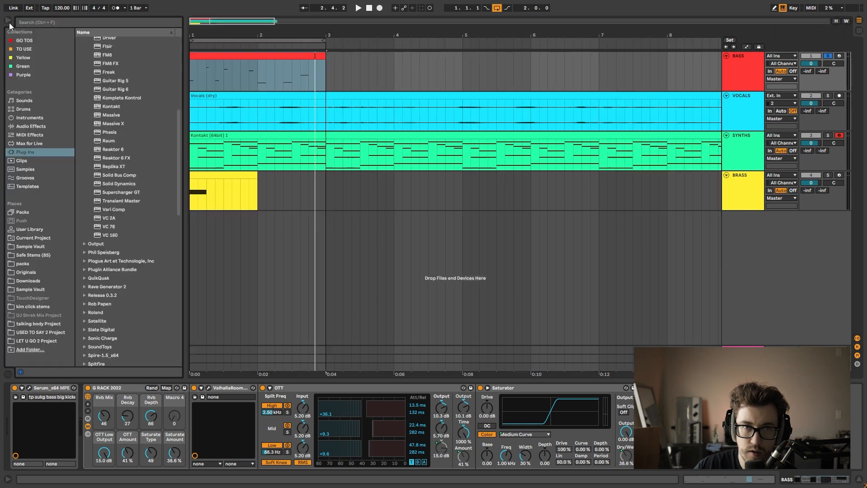
left_click(39, 24)
type("e")
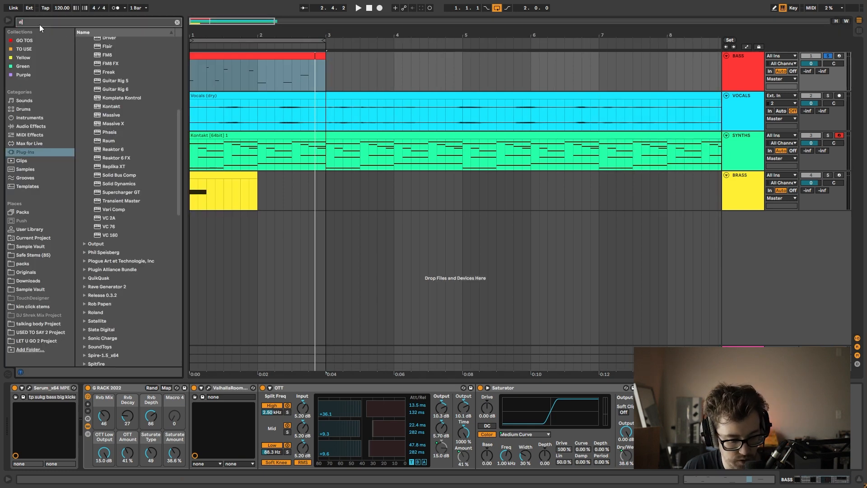
type("q eight")
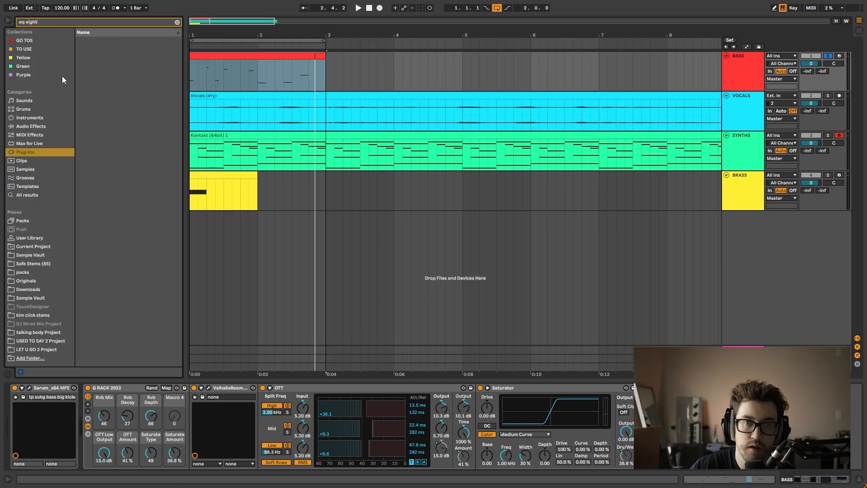
left_click(30, 127)
left_click(108, 40)
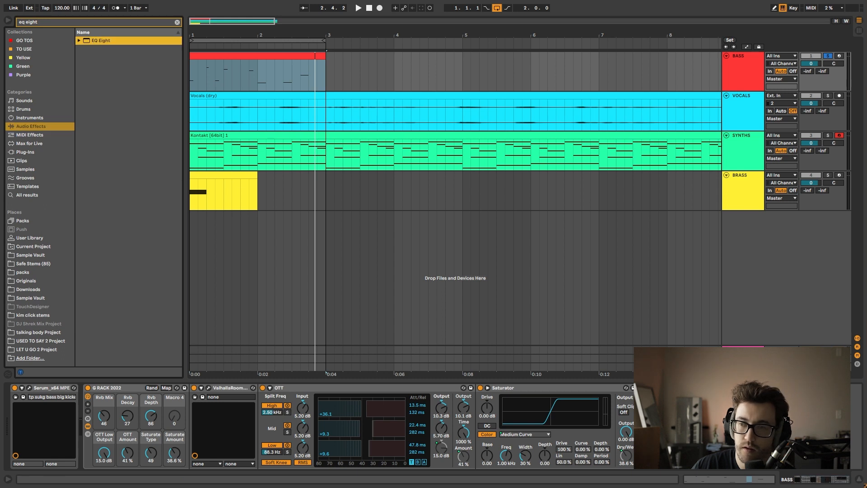
key("Return")
- Play the bass and lower the OTT Low Output macro to 6.71 dB, checking the result in playback
key("space")
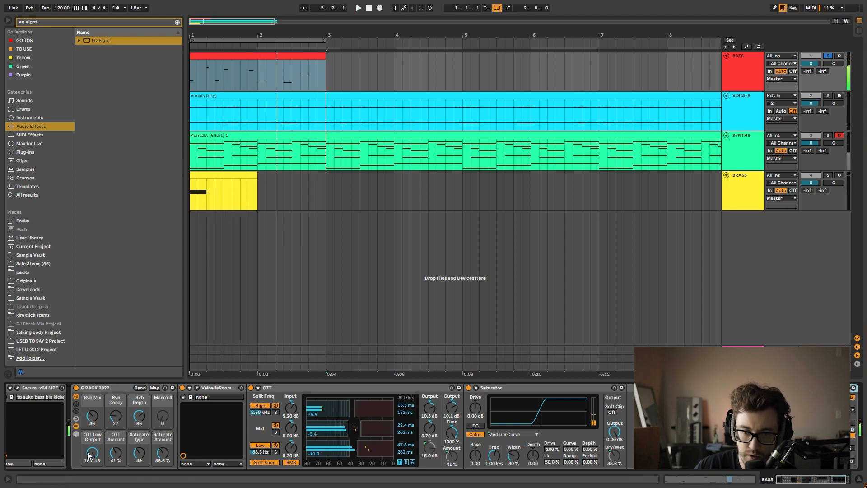
left_click_drag(88, 454, 89, 461)
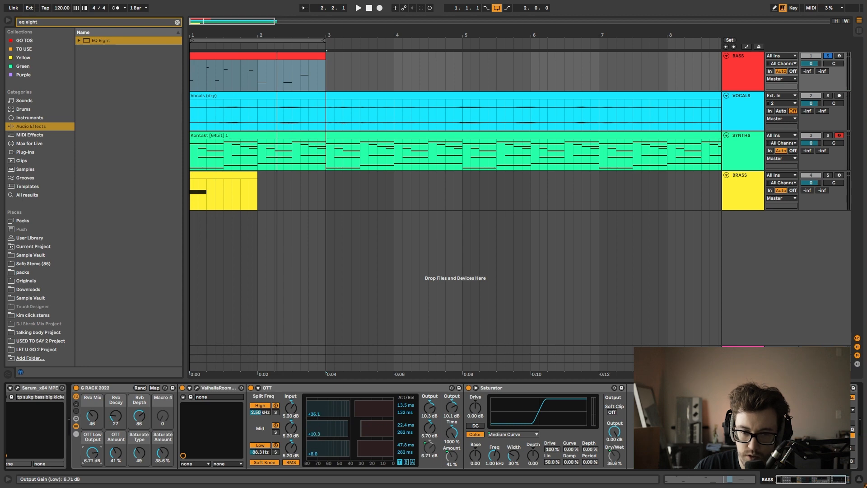
key("space")
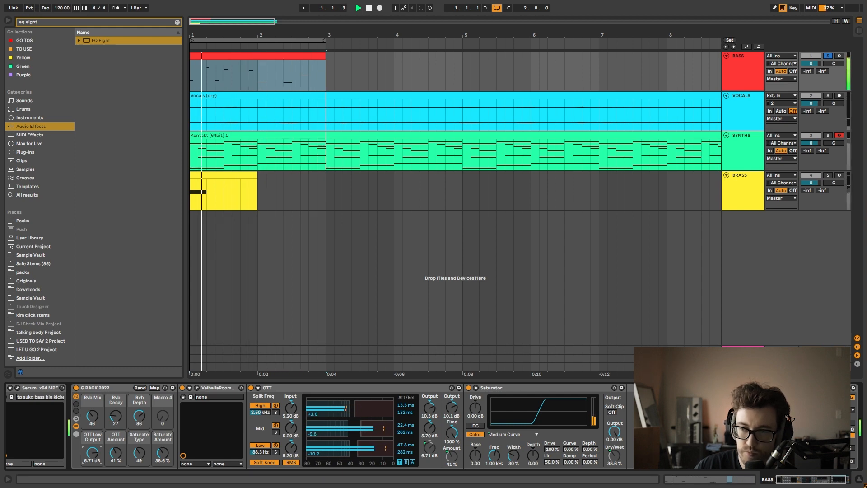
key("space")
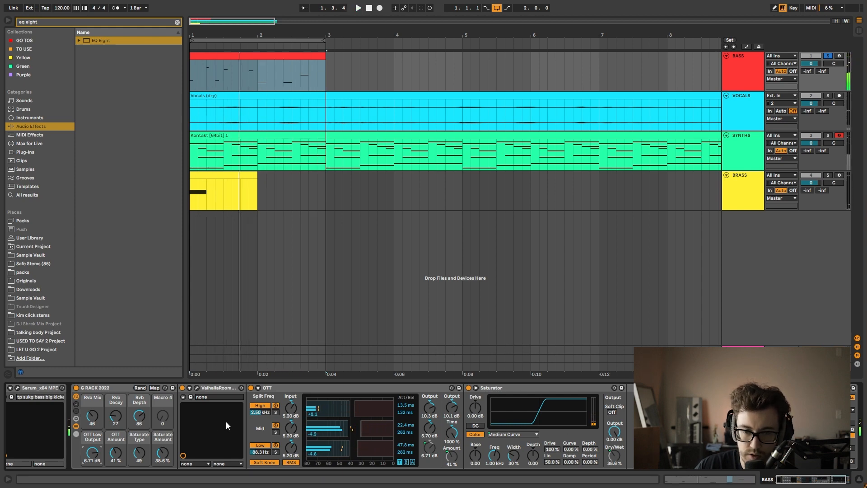
key("space")
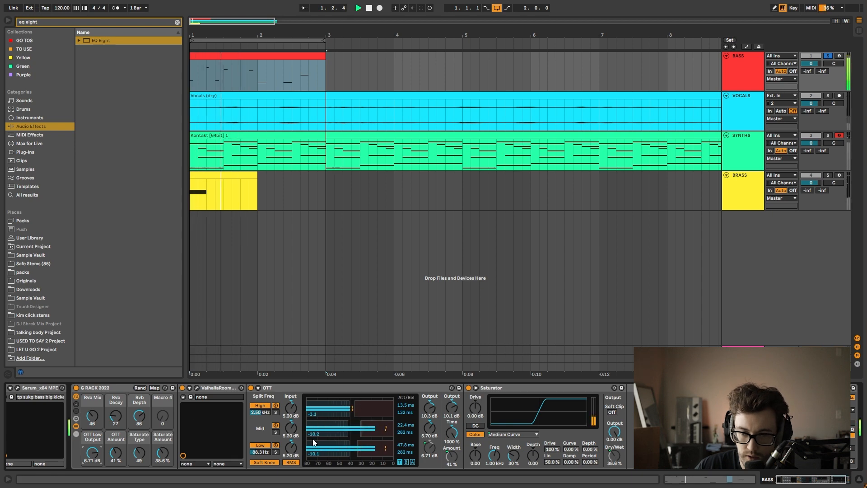
- Try the Rvb Depth macro at 50 and the Rvb Mix macro at 51 while listening to the bass
key("Delete")
key("space")
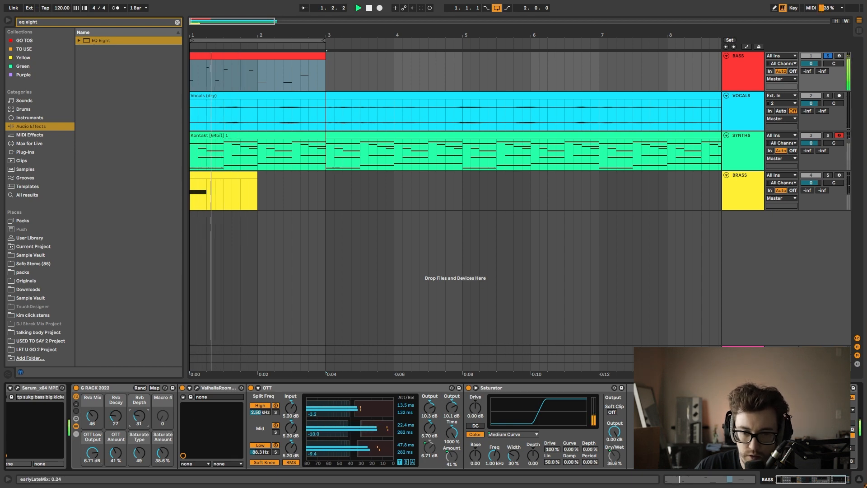
left_click_drag(139, 416, 139, 393)
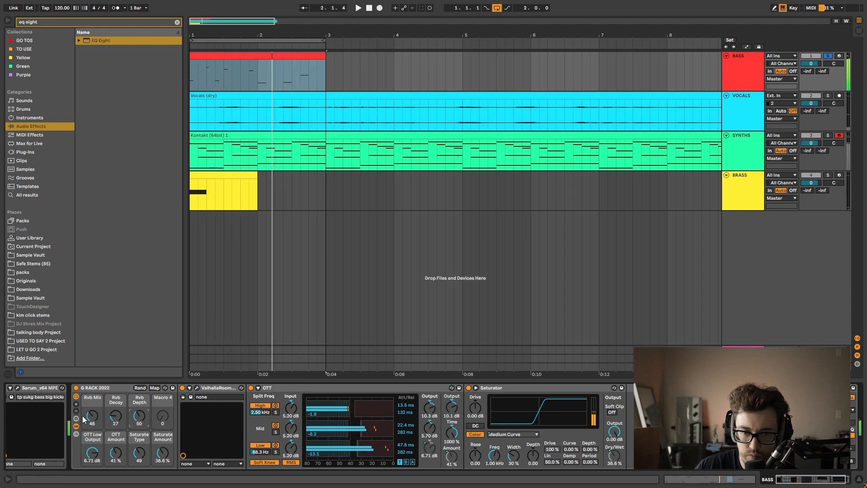
mouse_move(93, 418)
left_mouse_down()
mouse_move(93, 382)
mouse_move(94, 418)
left_mouse_up()
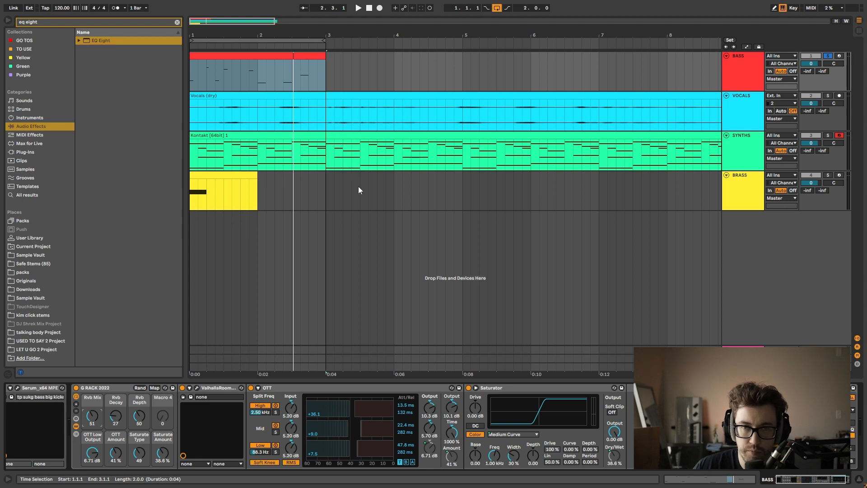
- Raise the Rvb Mix and Rvb Depth macros to 127 and play the bass clip to hear the extreme reverb
left_click(232, 58)
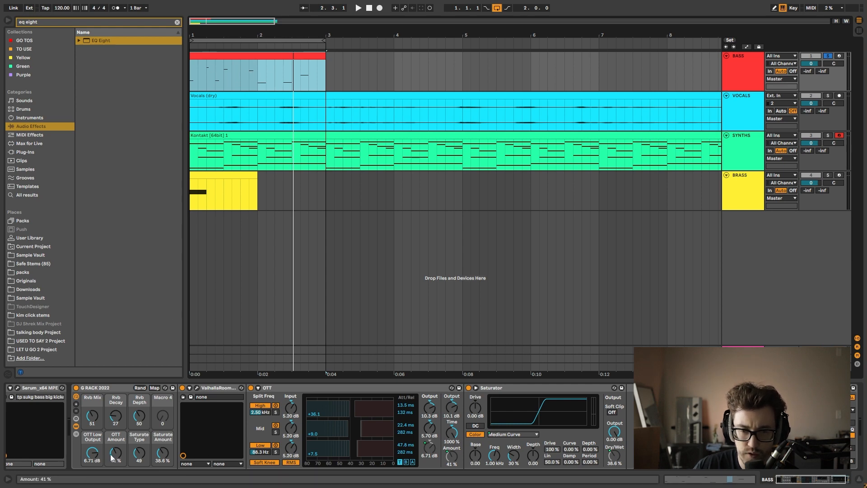
left_click_drag(90, 420, 139, 383)
key("space")
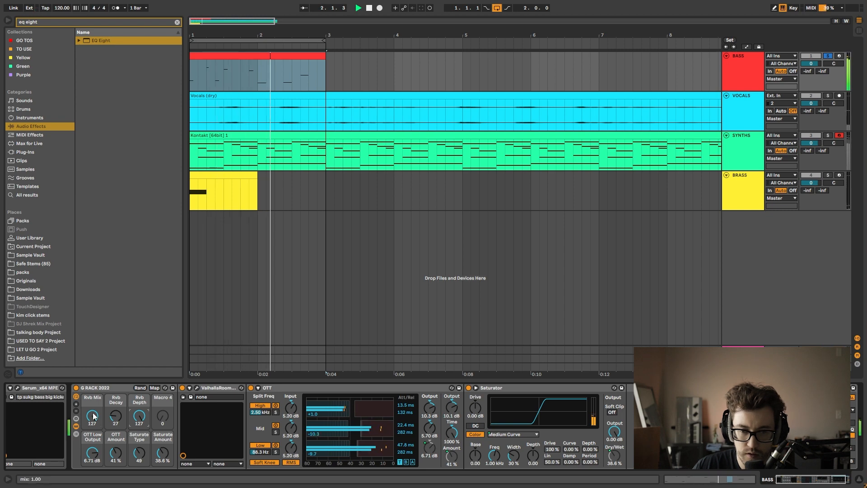
key("space")
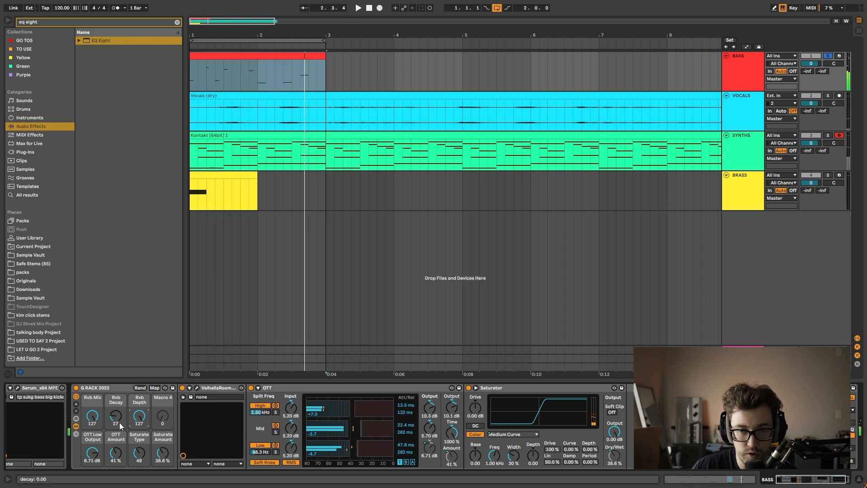
- Open the bass clip's notes for editing and select the low notes from B3 to E4
left_click(754, 75)
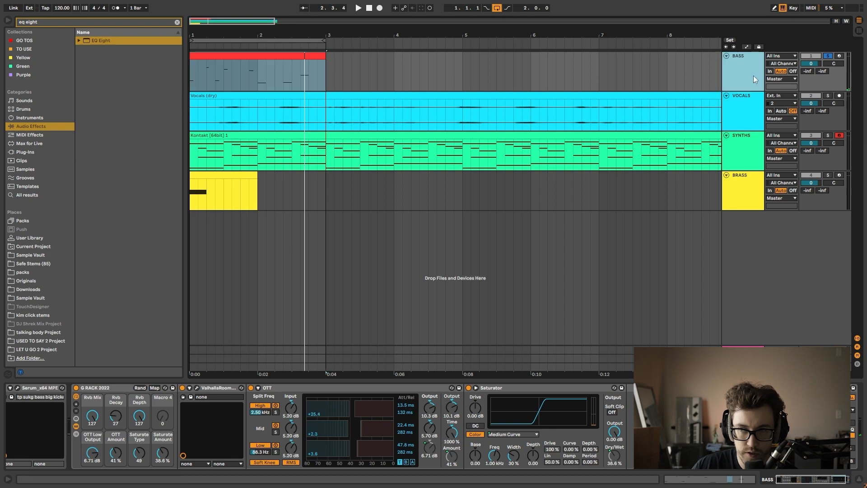
left_click(264, 56)
double_click(265, 56)
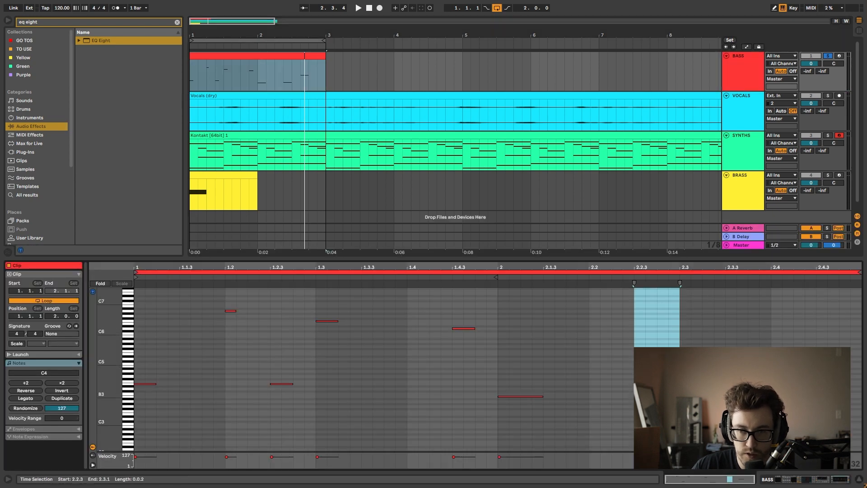
left_click_drag(594, 411, 216, 391)
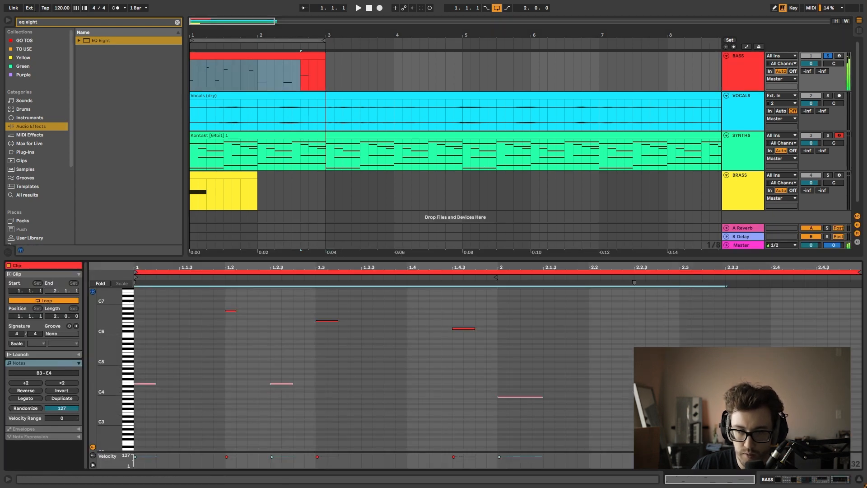
- Return to the bass track's devices and set the Rvb Mix macro to 35
left_click(791, 482)
left_click(748, 64)
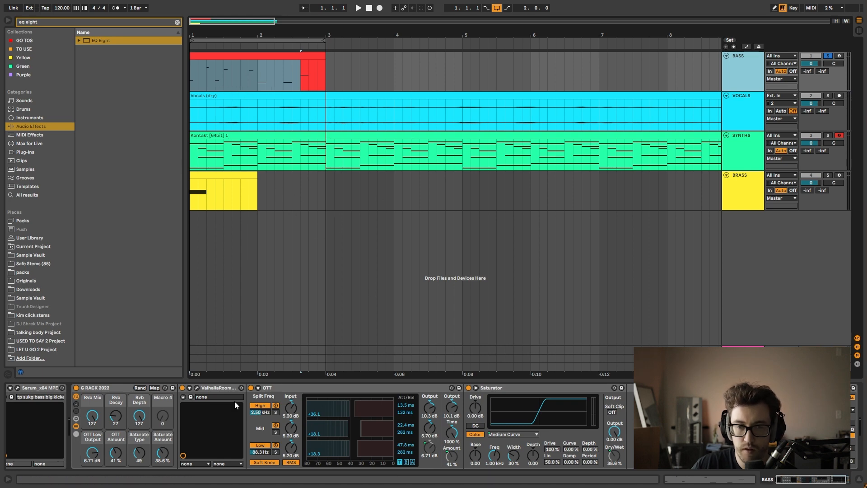
left_click_drag(92, 416, 92, 418)
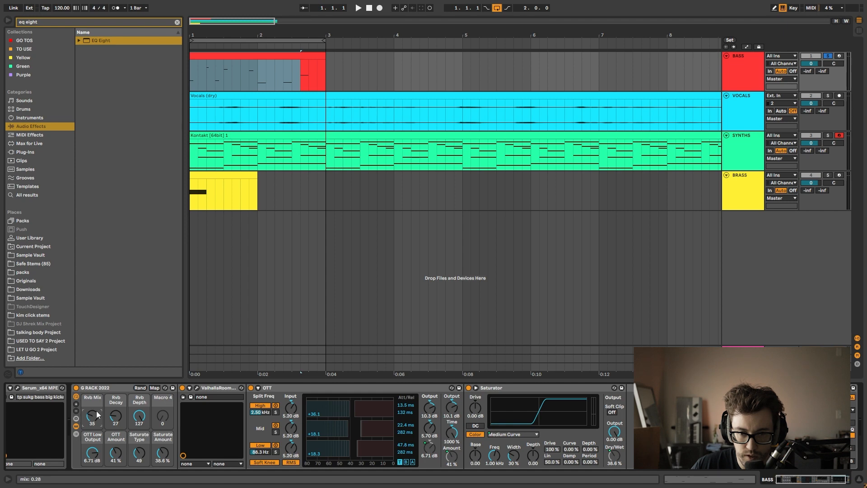
- Solo the VOCALS track, then trim about one beat off the start of its clip and realign the clip with bar 1
left_click(762, 116)
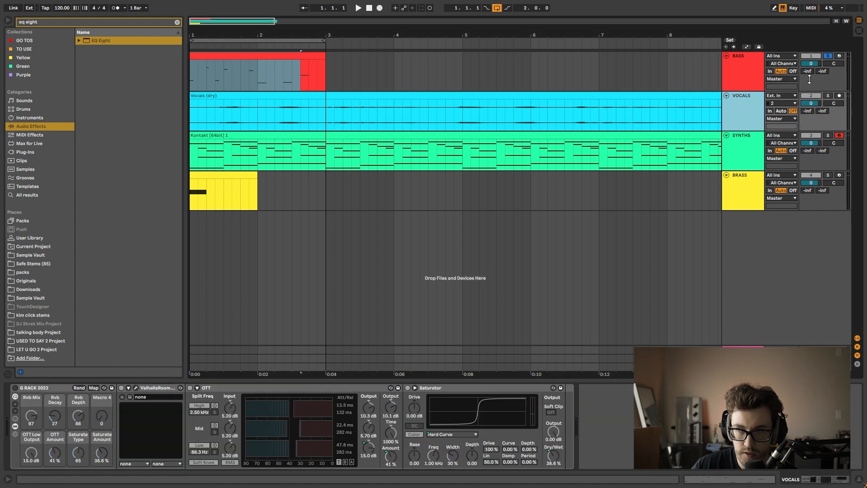
left_click(826, 96)
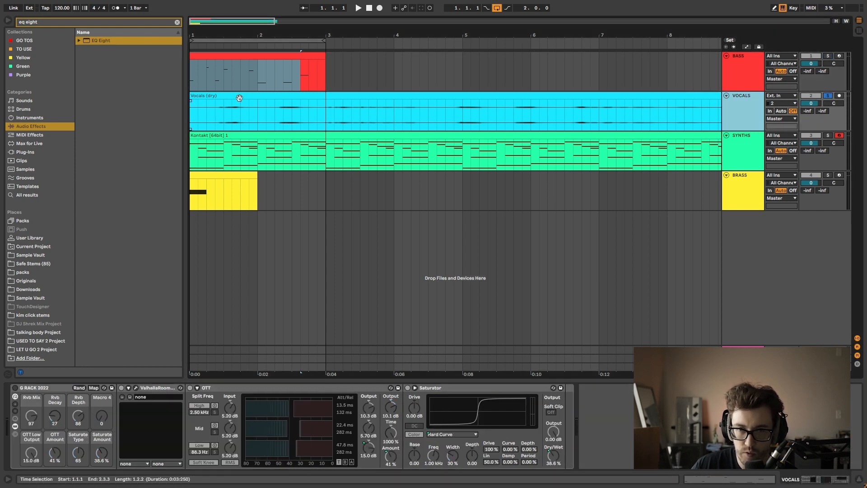
left_click(195, 96)
left_click_drag(191, 95, 218, 106)
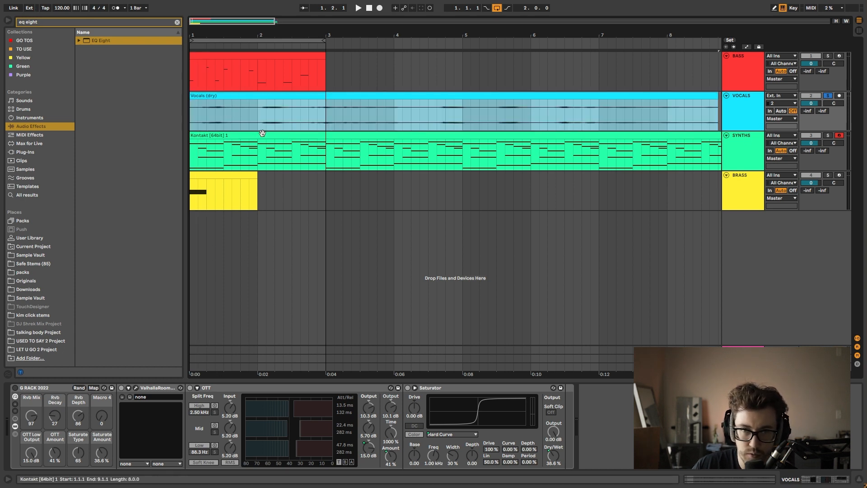
- Play the soloed vocals and extend the arrangement loop to bar 6, a length of 5 bars
key("space")
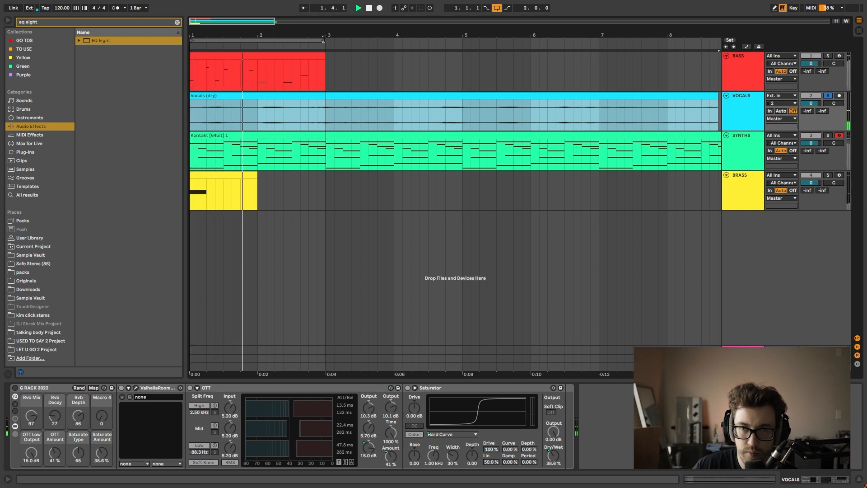
left_click_drag(324, 41, 533, 39)
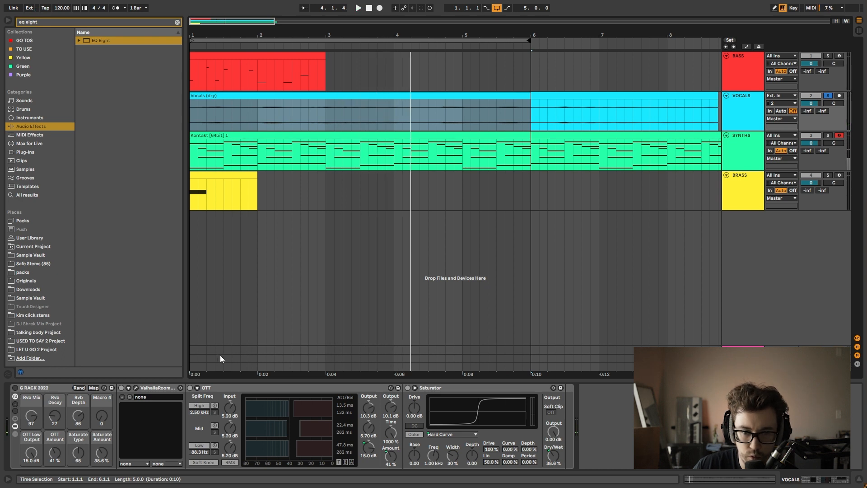
- Enable the G RACK 2022 rack on the VOCALS track, play the processed vocals and select most of the clip's first five bars
left_click(15, 388)
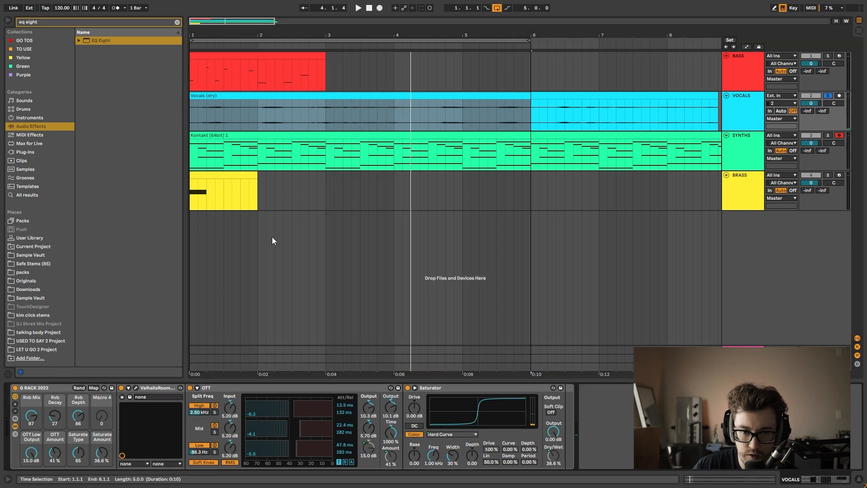
left_click(231, 113)
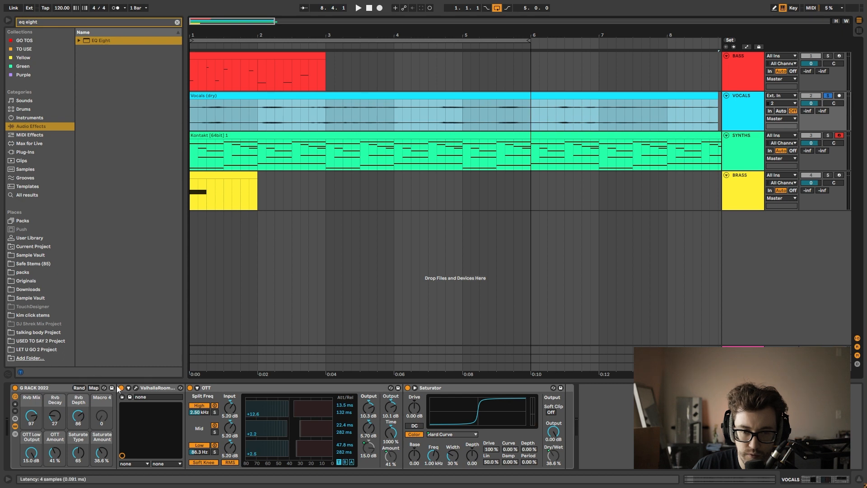
key("space")
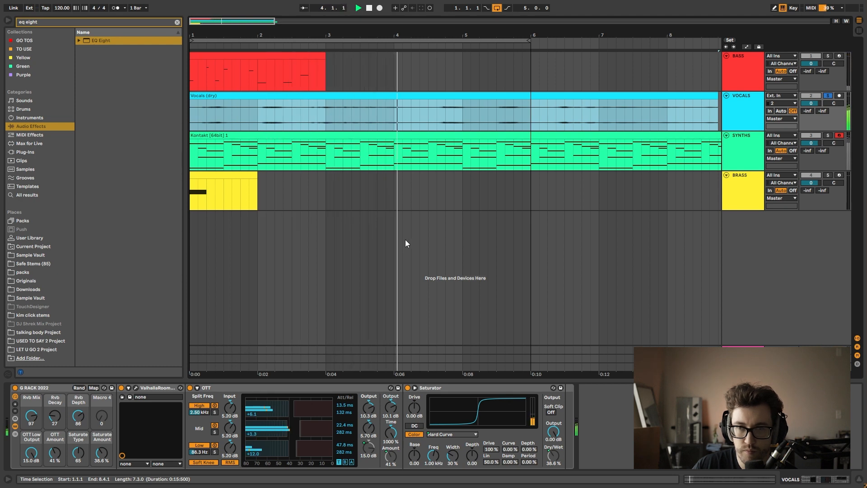
left_click_drag(198, 109, 516, 110)
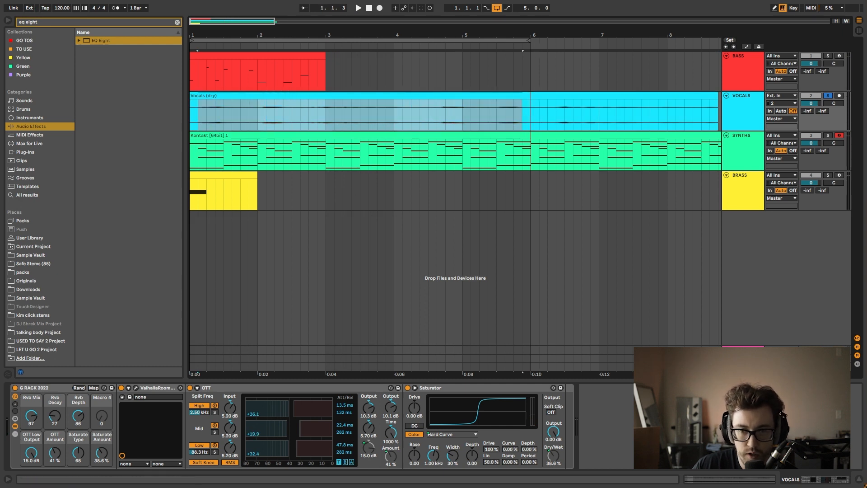
- Play the vocals while adjusting the rack's reverb and set the Rvb Mix macro to 44
left_click(41, 386)
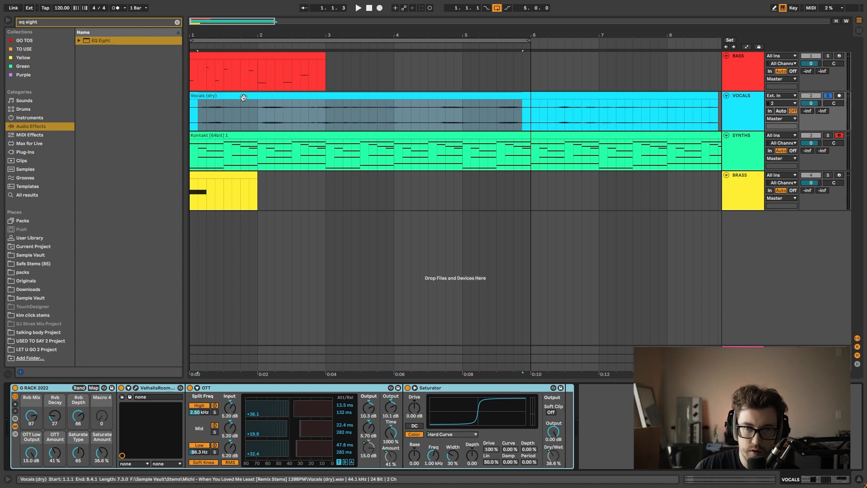
left_click_drag(30, 419, 30, 426)
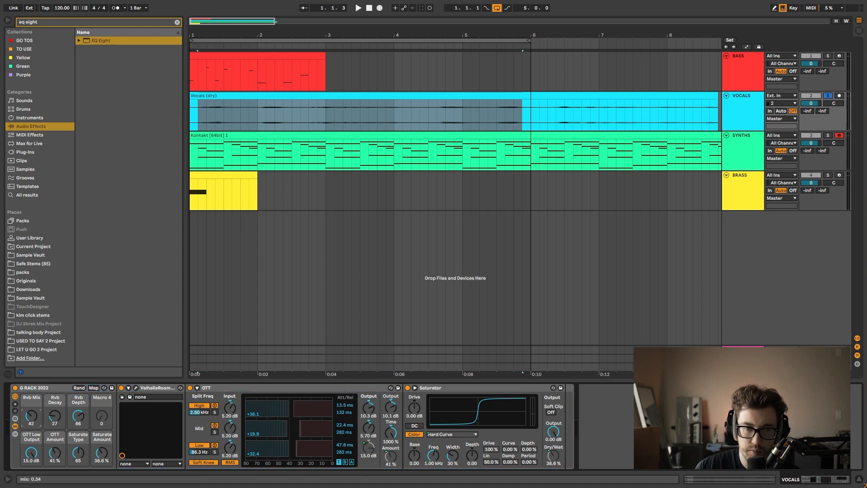
left_click(192, 121)
key("space")
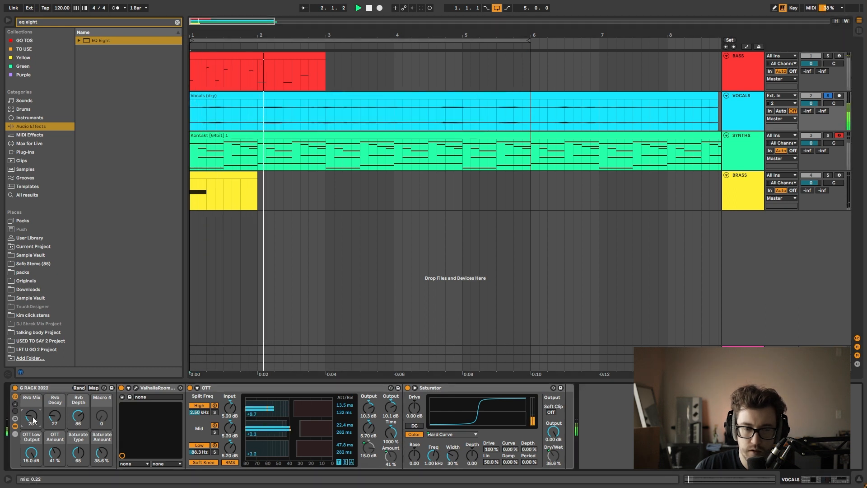
left_click_drag(32, 423, 32, 420)
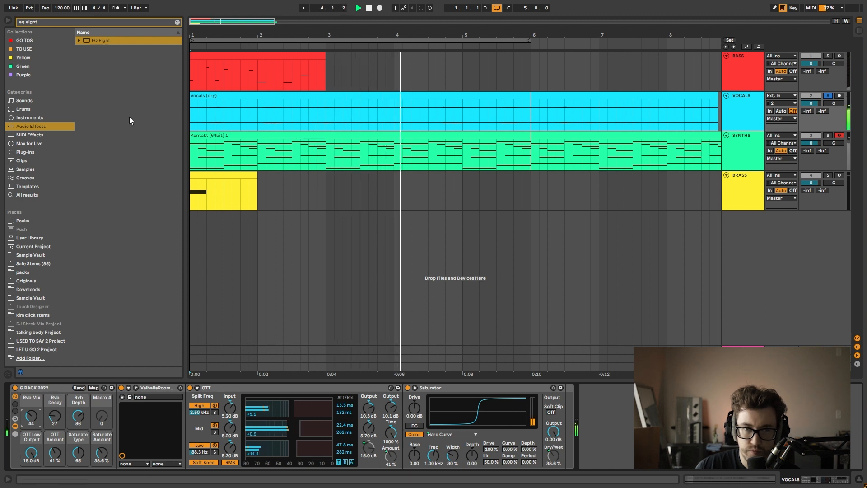
- Add an EQ Eight after the vocals' rack and lower the OTT Low Output macro to -24.0 dB, auditioning the vocals
key("Return")
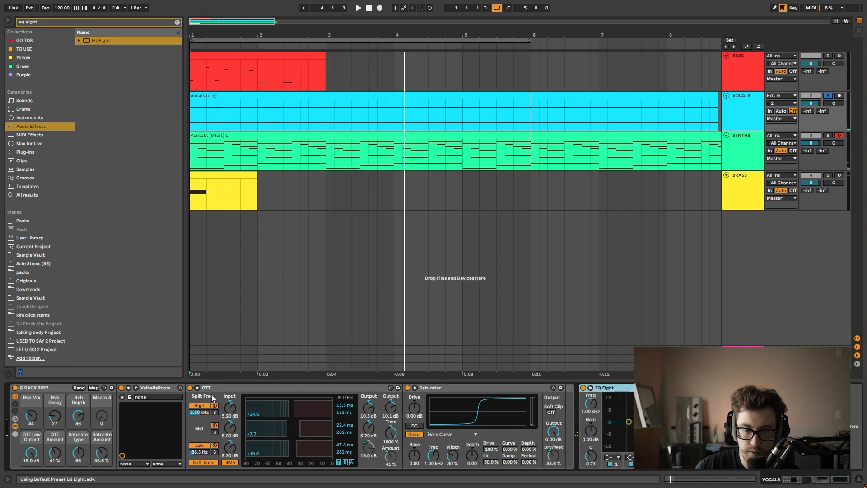
left_click_drag(39, 454, 38, 479)
key("space")
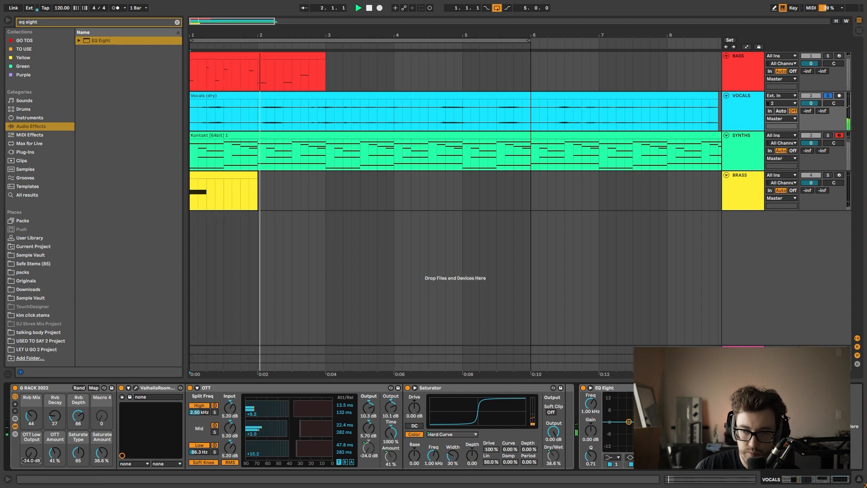
key("space")
key("space")
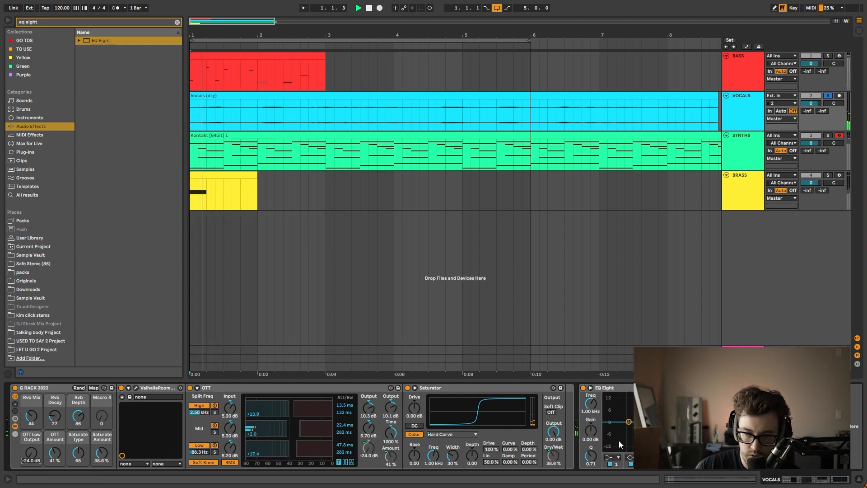
- Change the EQ Eight's first band to a low-cut filter at 141 Hz with a Q of 0.69 while playing the vocals
left_click(613, 457)
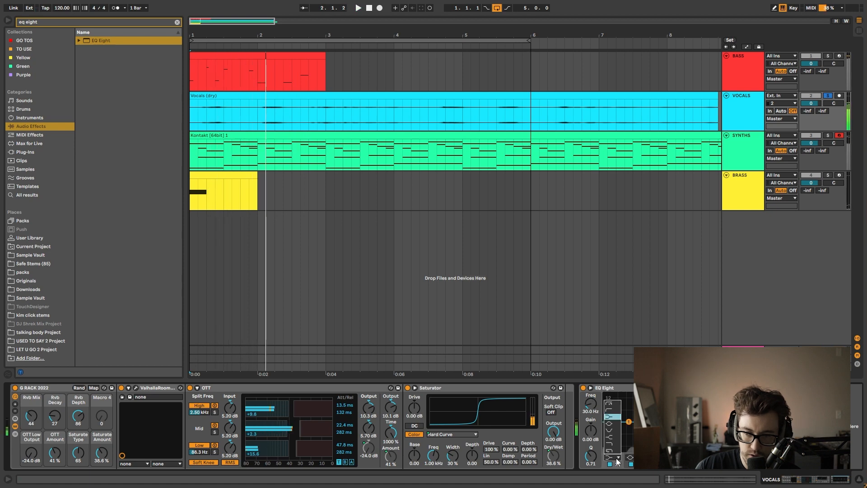
left_click(612, 410)
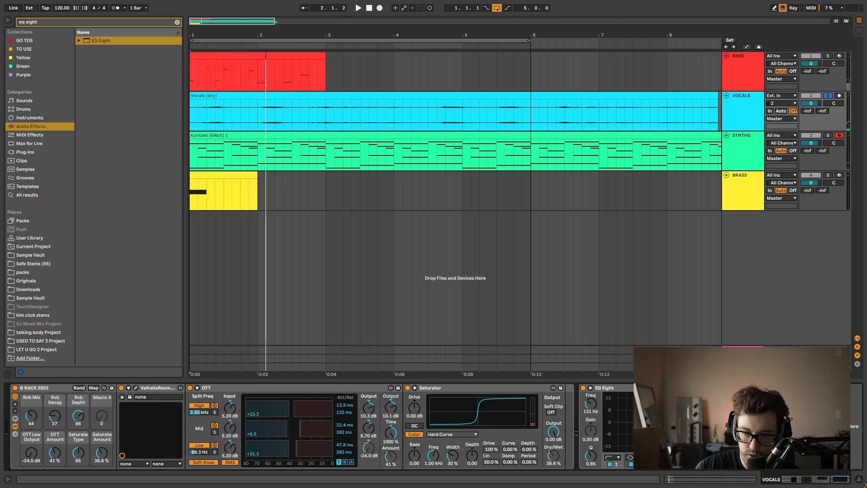
key("space")
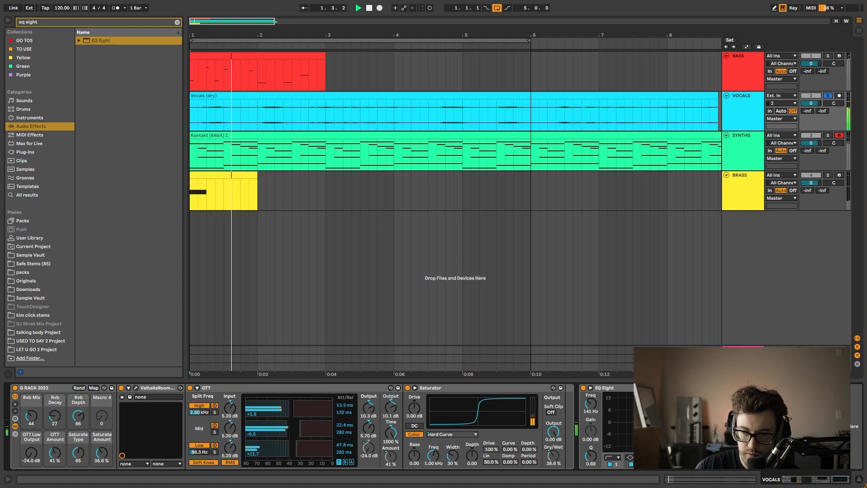
key("space")
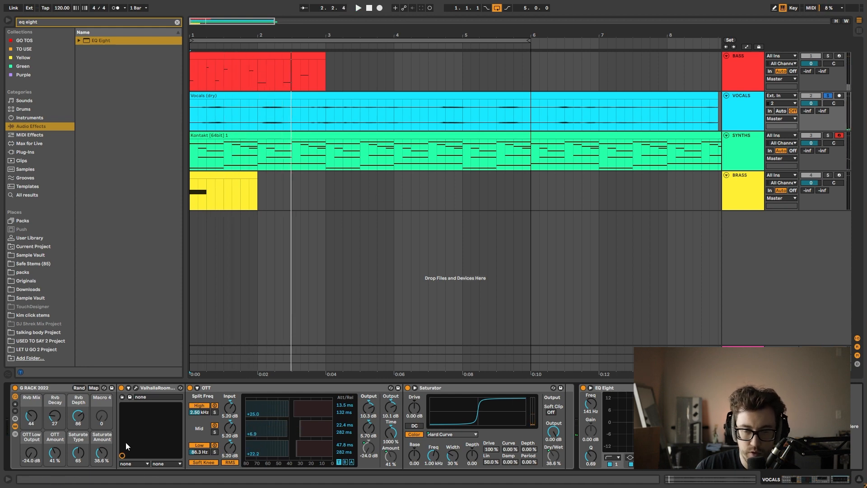
left_click_drag(437, 114, 582, 112)
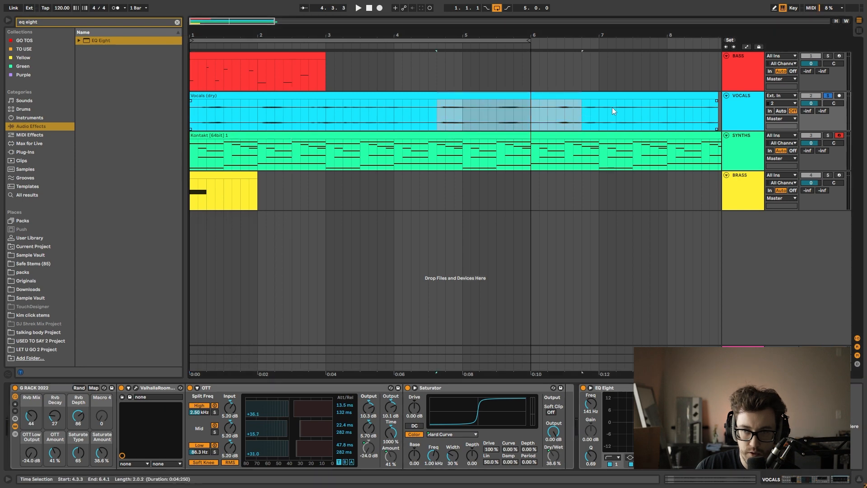
left_click(548, 111)
left_click_drag(414, 116, 420, 118)
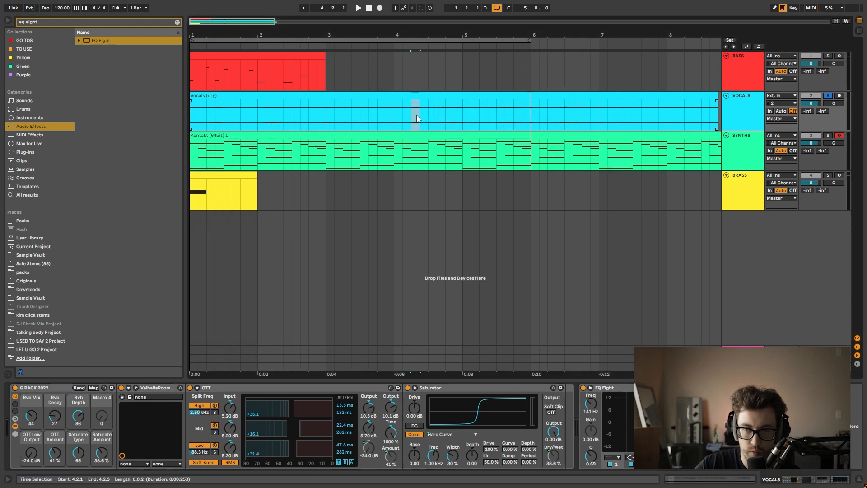
left_click(414, 118)
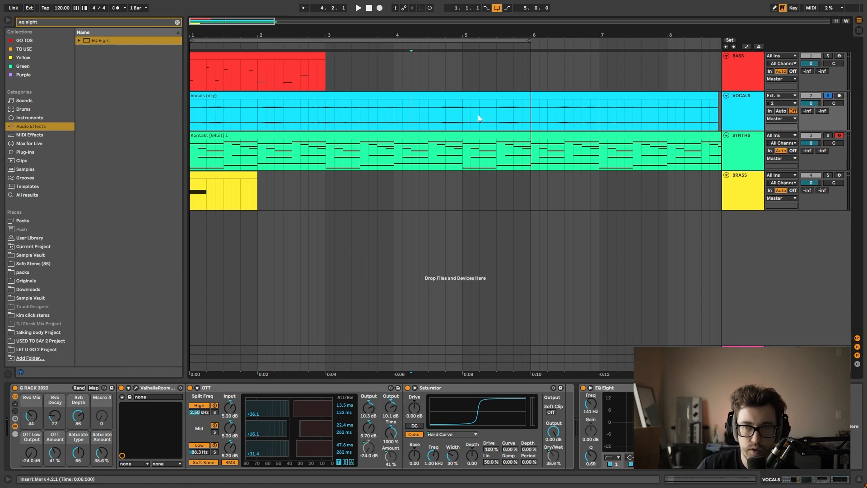
left_click_drag(523, 109, 190, 111)
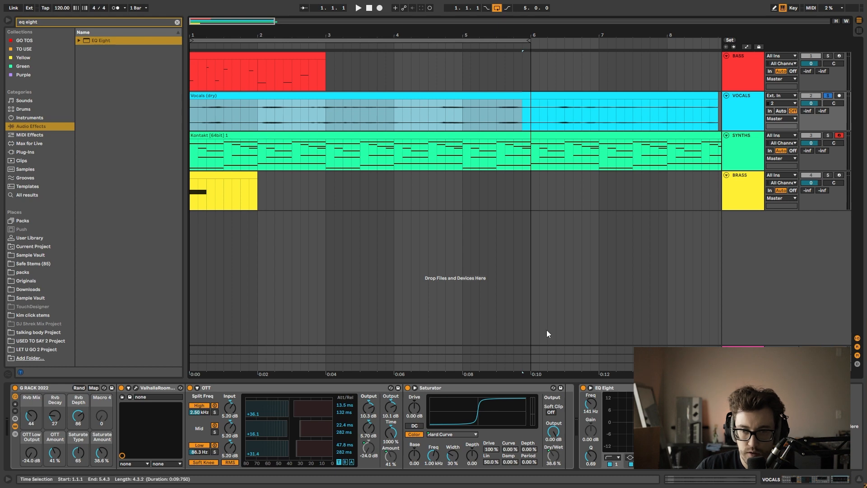
- Solo the SYNTHS track, play its clip without effects and look at the Diva instrument that produces the sound
left_click(748, 145)
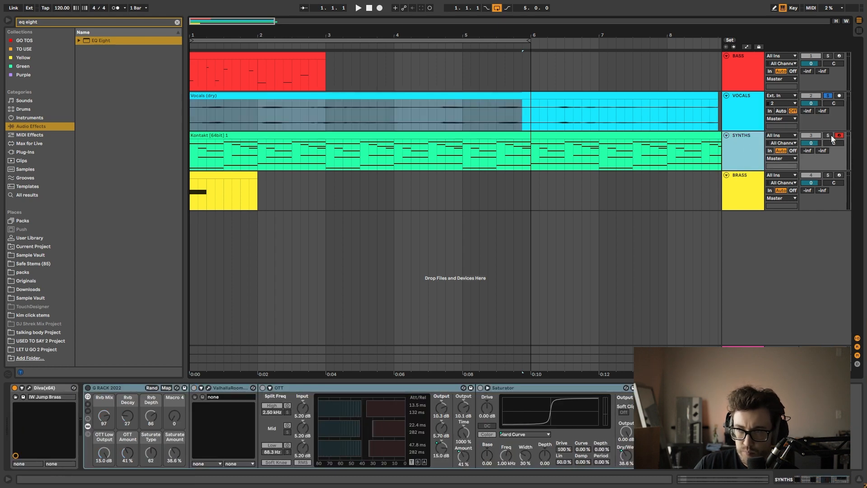
left_click(830, 135)
left_click(482, 161)
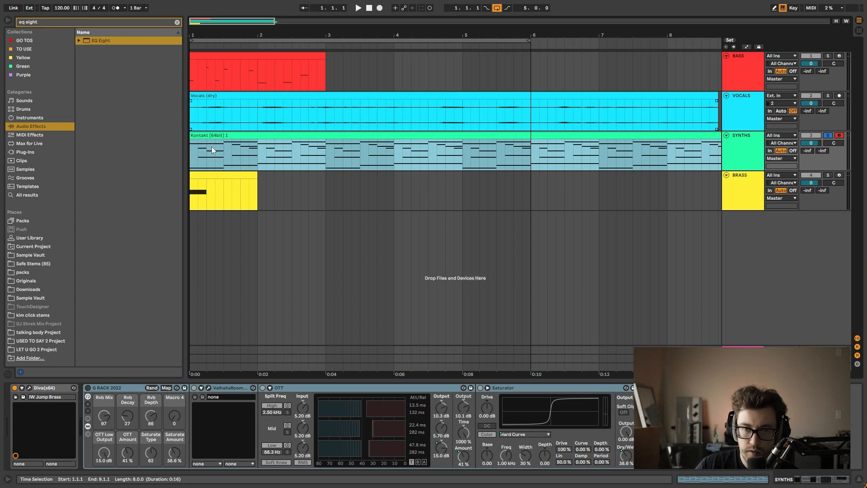
key("space")
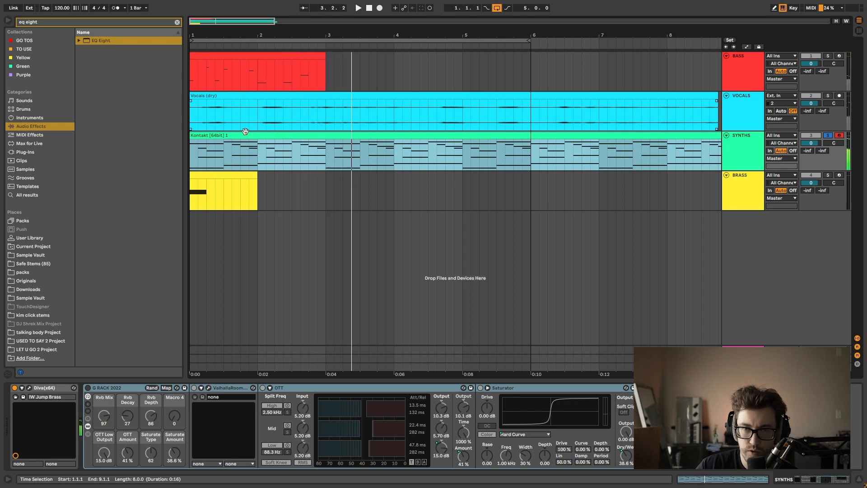
left_click(30, 388)
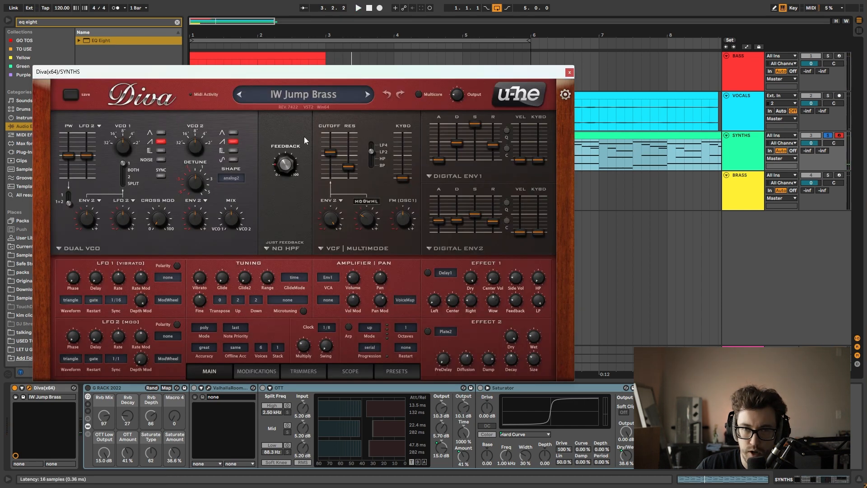
left_click(569, 72)
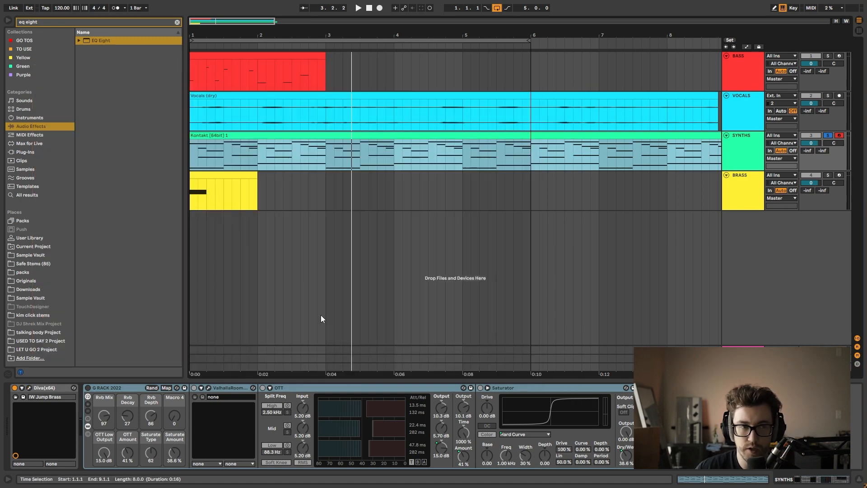
- Enable the G RACK 2022 rack on the SYNTHS track and play the processed synths
left_click(89, 388)
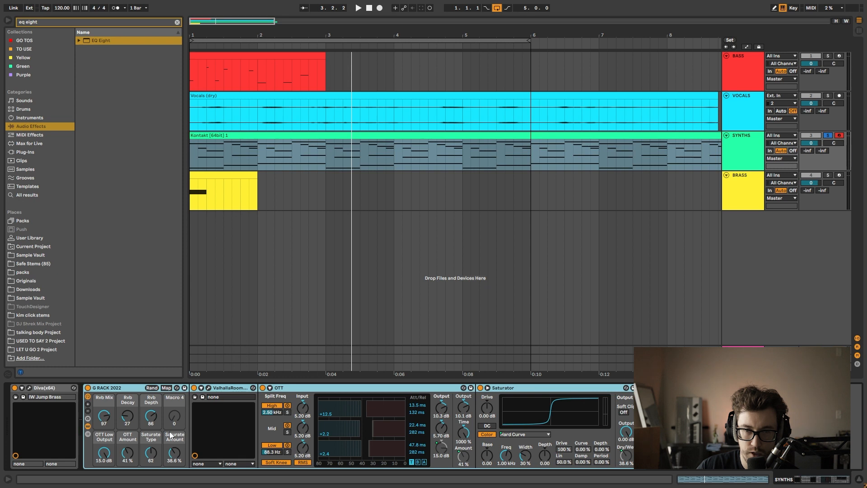
key("space")
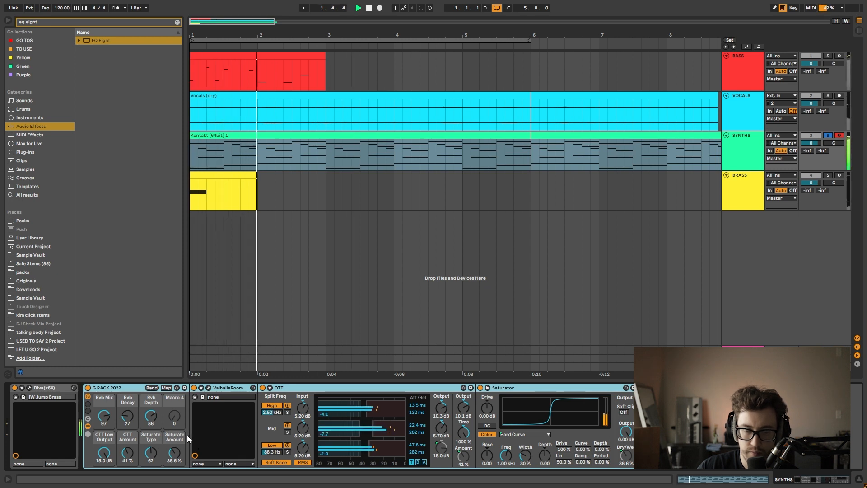
key("space")
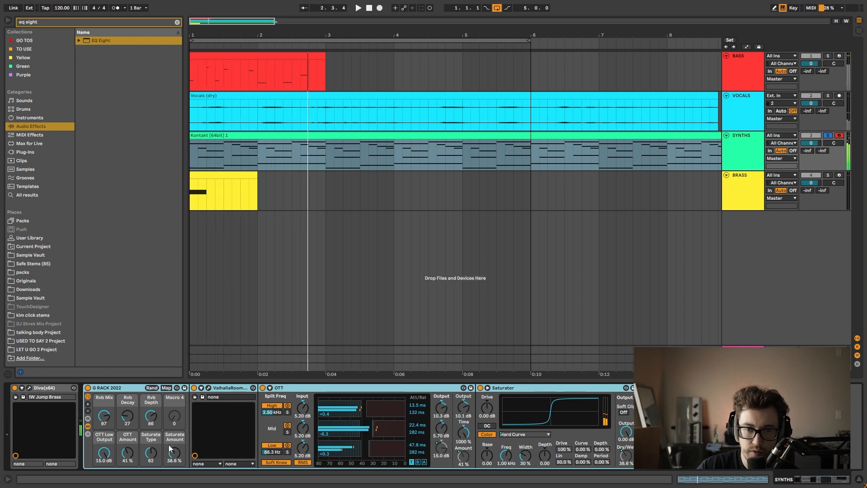
- Set the synths' Saturate Type macro to 48 for a Medium Curve and lower OTT Low Output to 3.64 dB during playback
left_click_drag(151, 451, 150, 462)
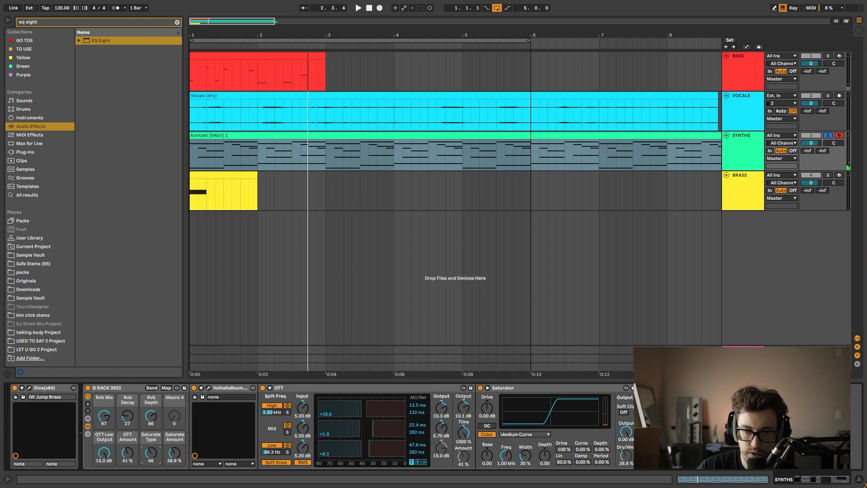
key("space")
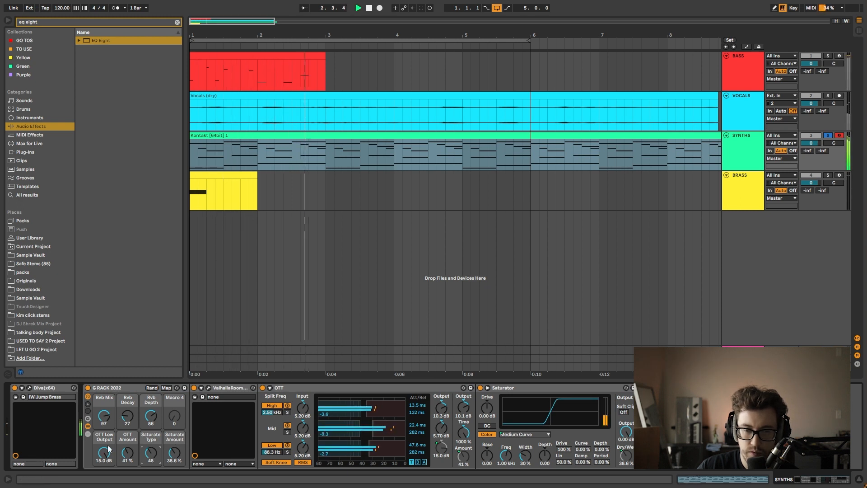
left_click_drag(104, 452, 104, 465)
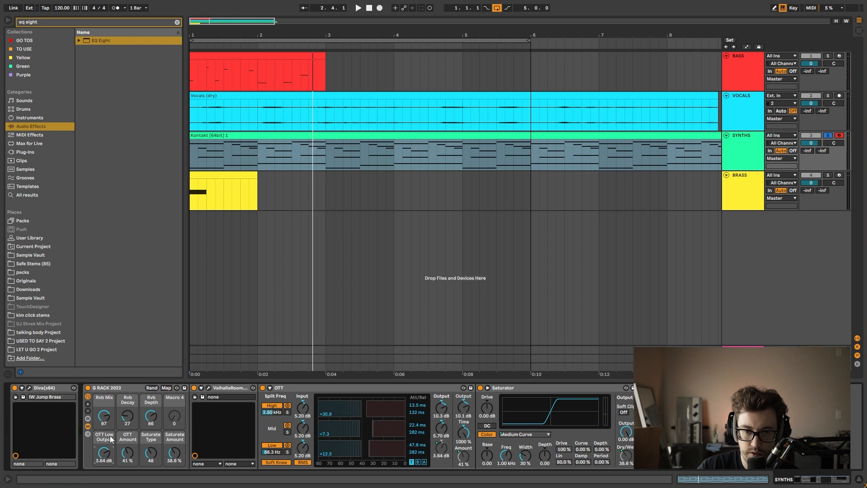
- Audition the SYNTHS clip with the adjusted rack and reduce its Rvb Mix macro to 43
left_click(223, 135)
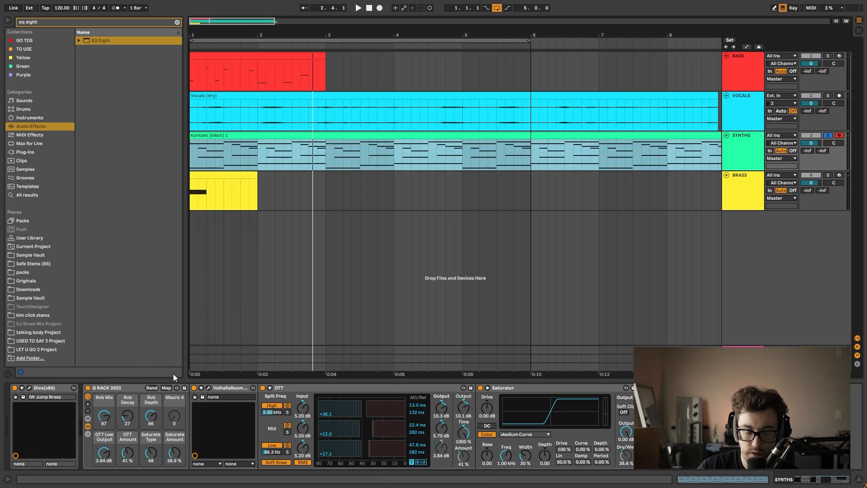
key("space")
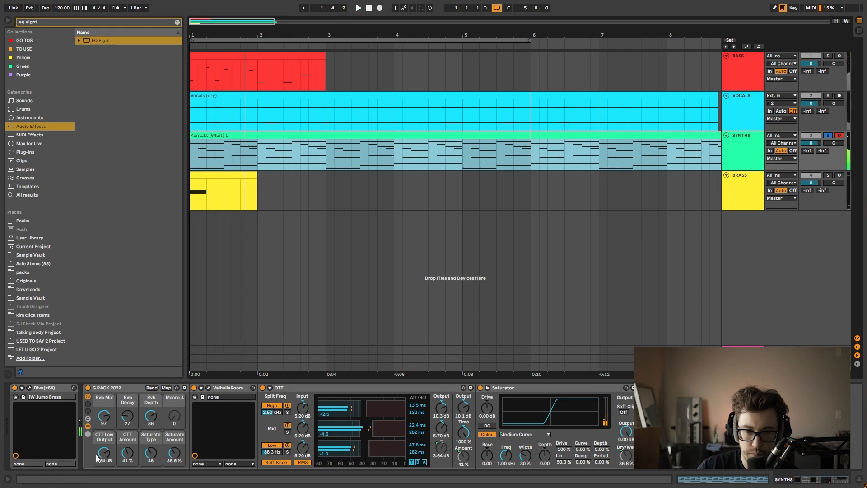
key("space")
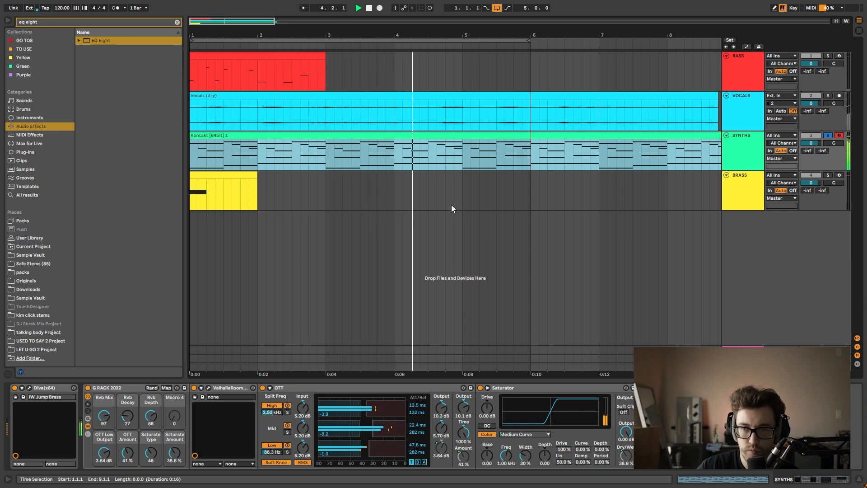
key("space")
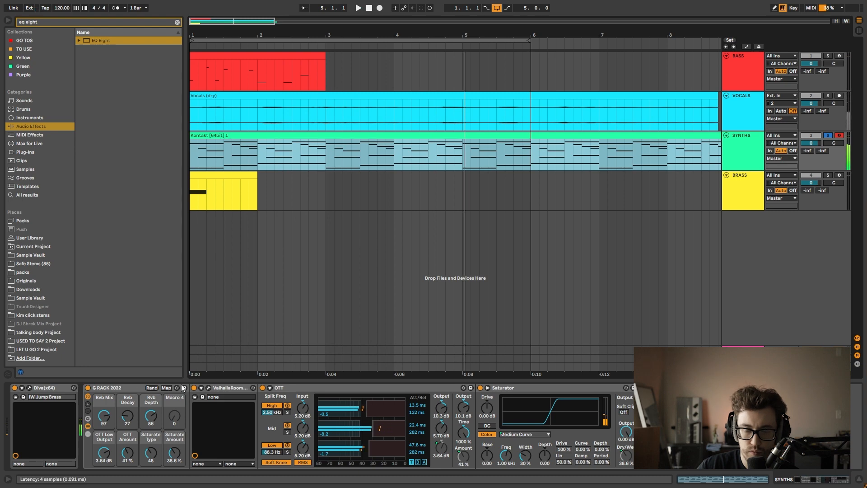
left_click_drag(103, 415, 104, 436)
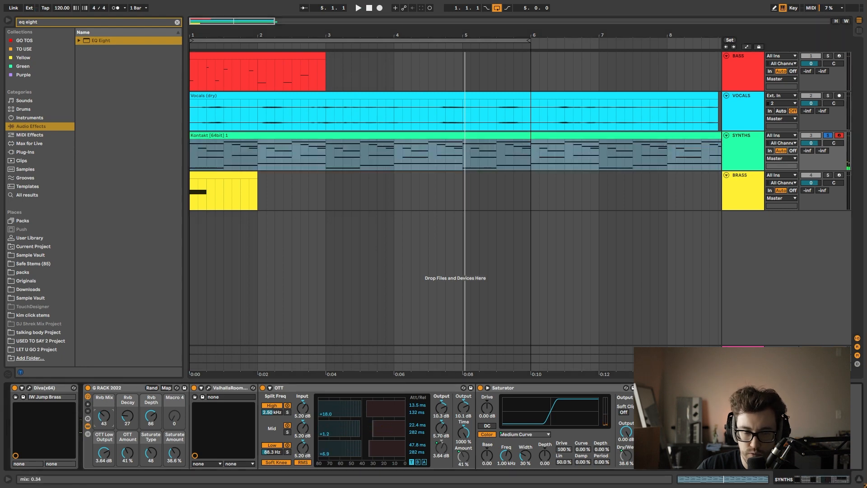
- Set the synths' Rvb Mix to 66, Rvb Depth to 40, OTT Amount to 50% and Saturate Amount to 34.6% during playback
key("space")
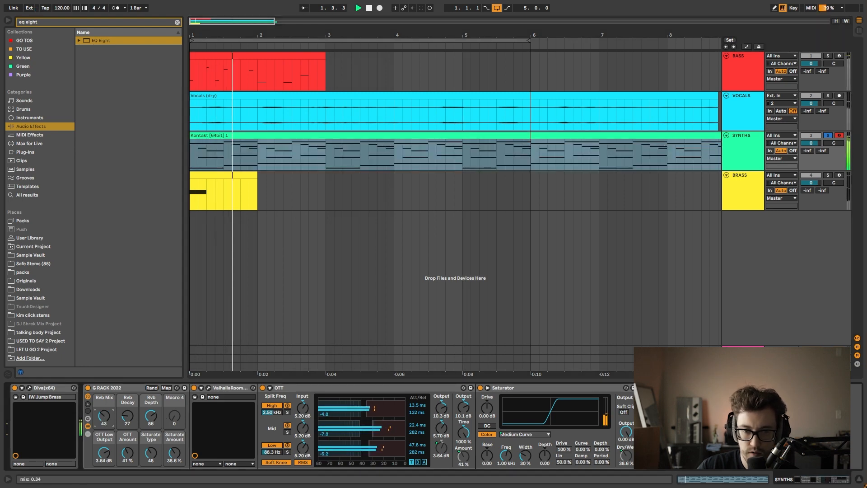
left_click_drag(104, 416, 150, 431)
left_click_drag(103, 415, 127, 415)
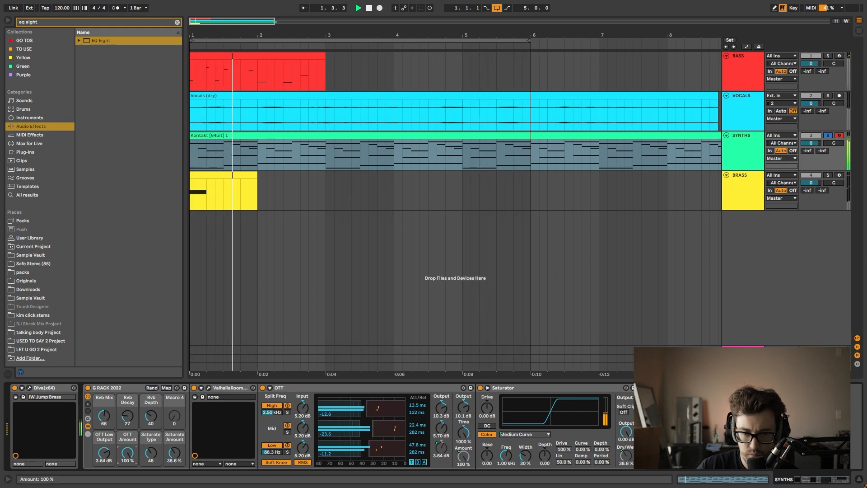
left_click_drag(128, 453, 174, 453)
key("space")
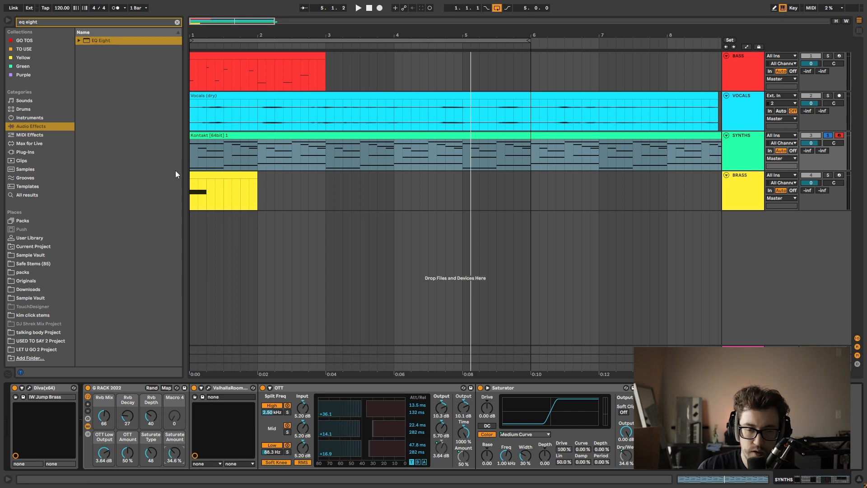
- Compare the SYNTHS clip with the G RACK 2022 rack bypassed and re-enabled during playback
left_click(88, 388)
key("space")
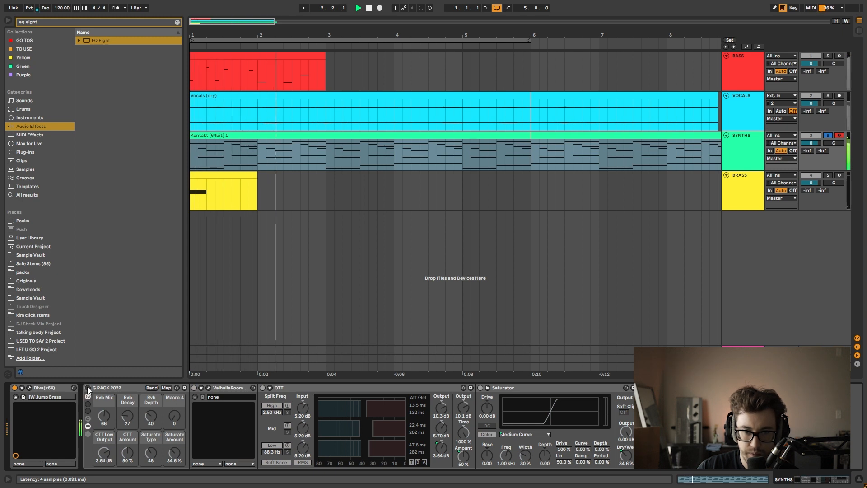
left_click(88, 388)
key("space")
key("space")
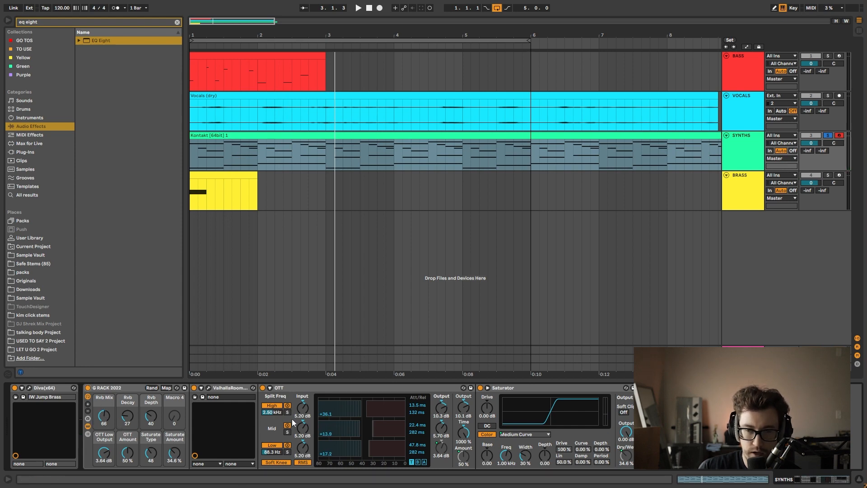
left_click(292, 391)
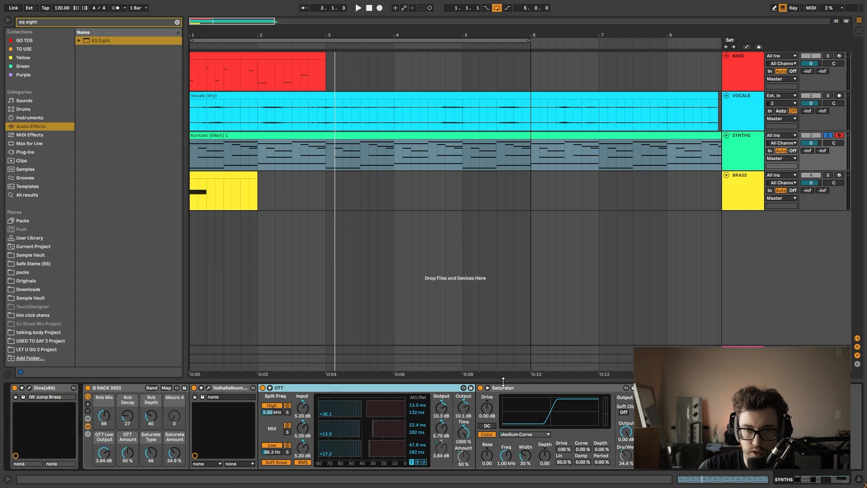
- Solo the BRASS track, play its clip without effects and look at the Brass Ensemble instrument in Kontakt
left_click(225, 187)
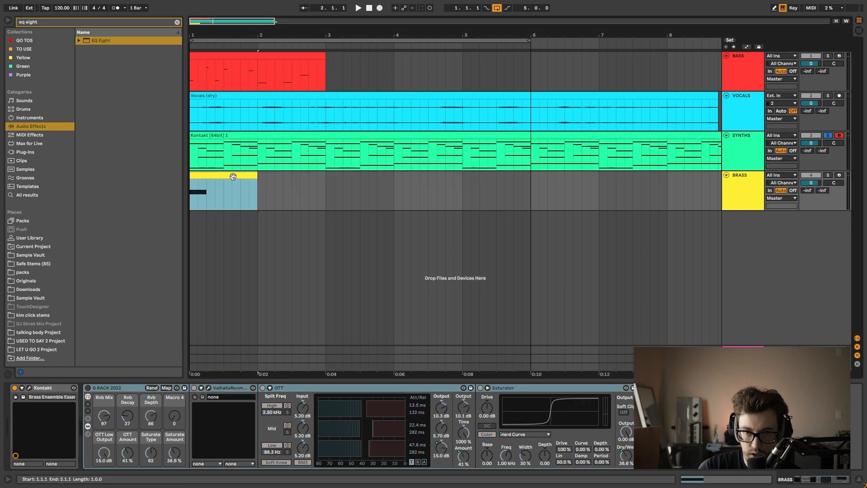
left_click(828, 176)
left_click(199, 175)
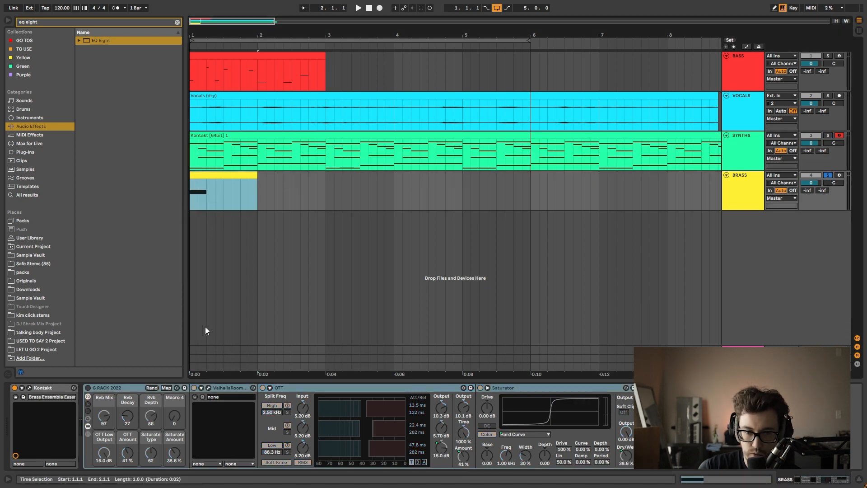
left_click(30, 389)
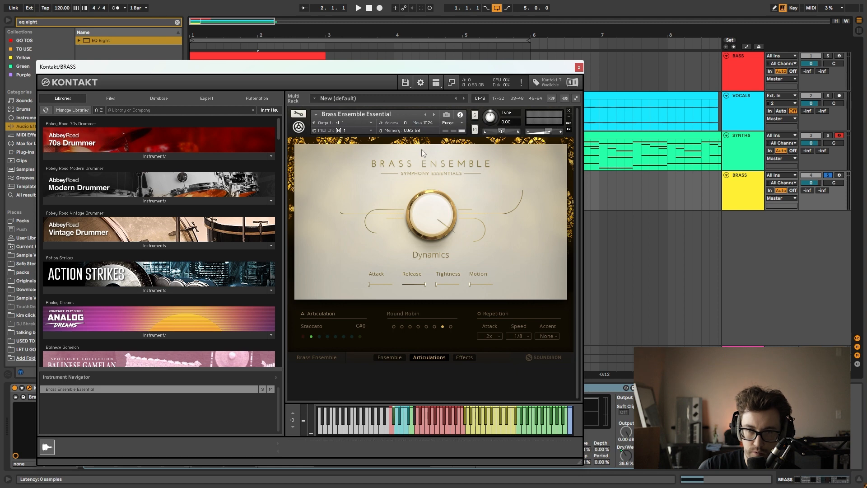
left_click(579, 67)
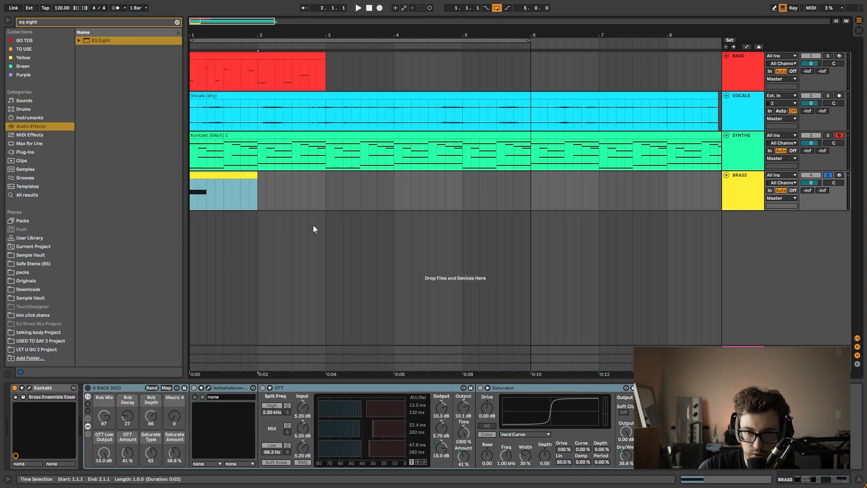
key("space")
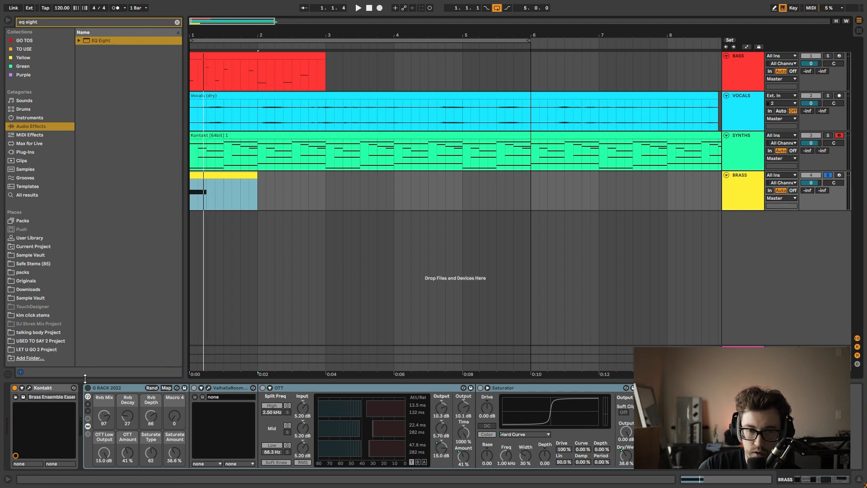
left_click(29, 388)
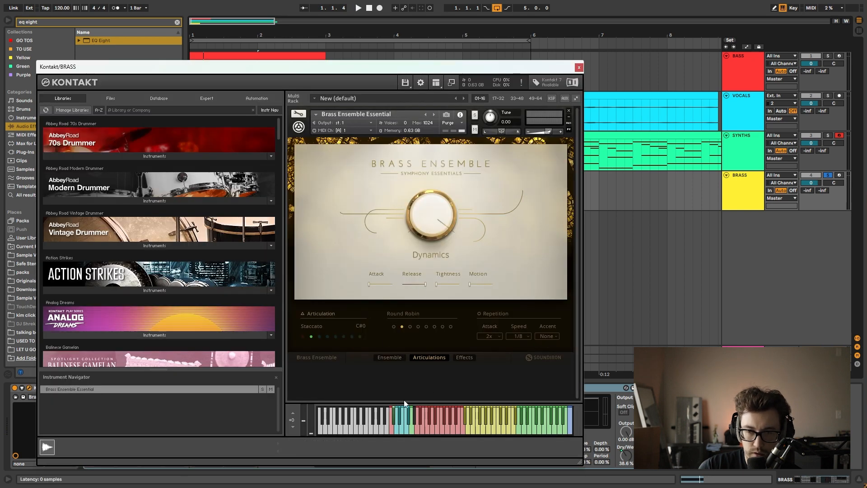
left_click(579, 67)
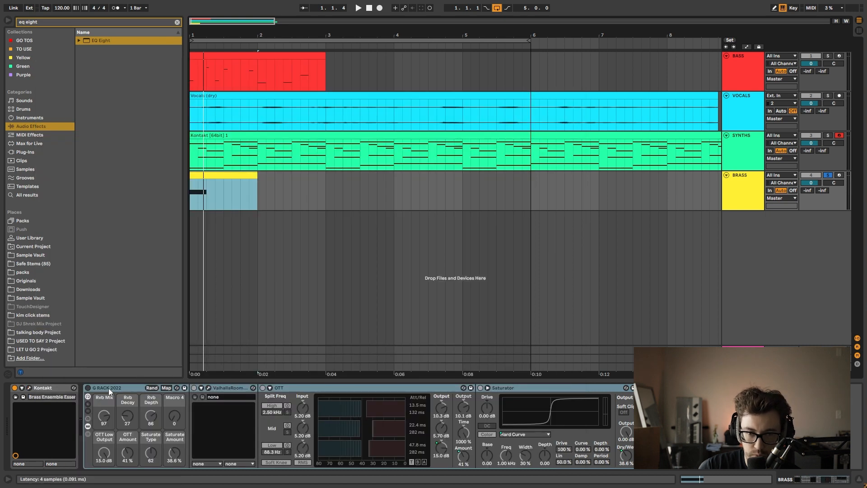
- Enable the G RACK 2022 rack on the BRASS track and play the processed brass
left_click(88, 387)
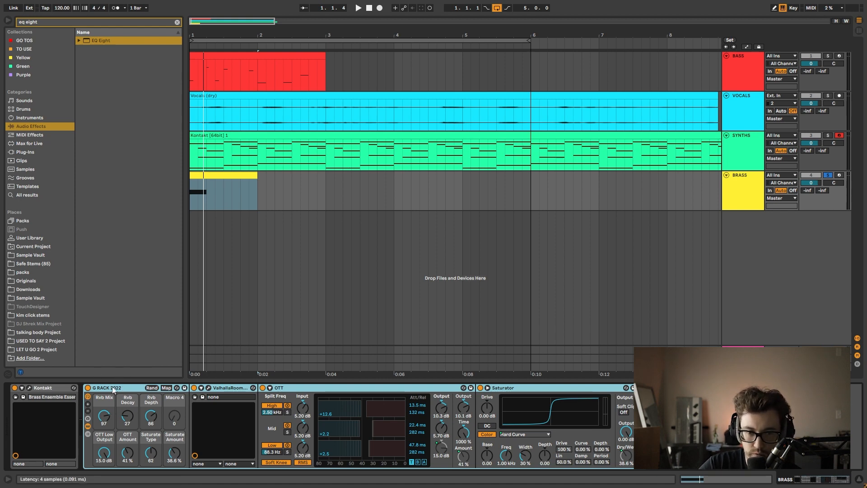
left_click(211, 182)
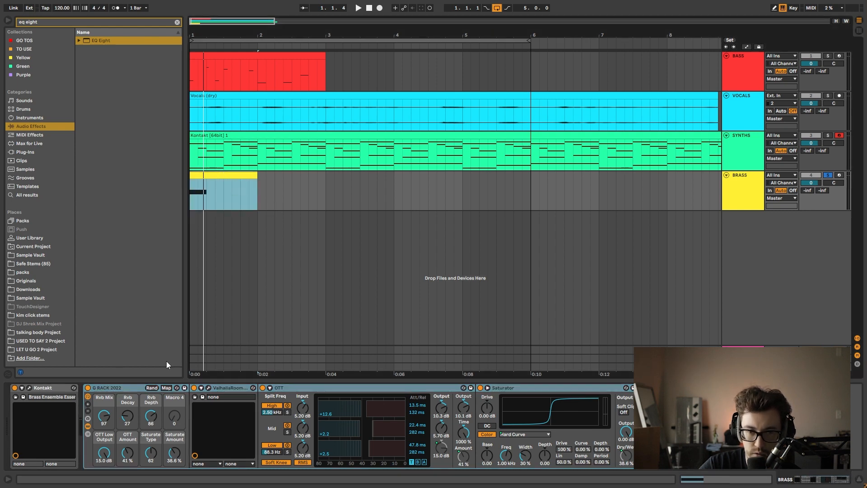
key("space")
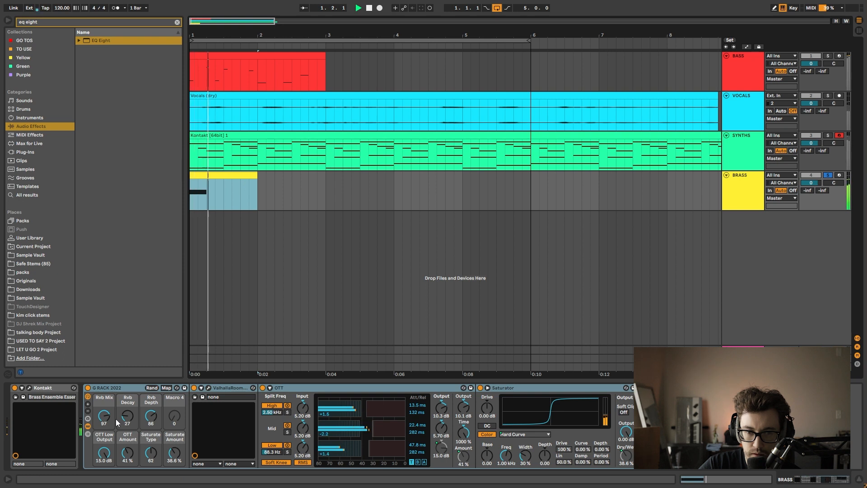
key("space")
- Lower the brass rack's Rvb Mix macro to 26 and OTT Low Output to -0.97 dB, and play the result
left_click_drag(115, 419, 116, 441)
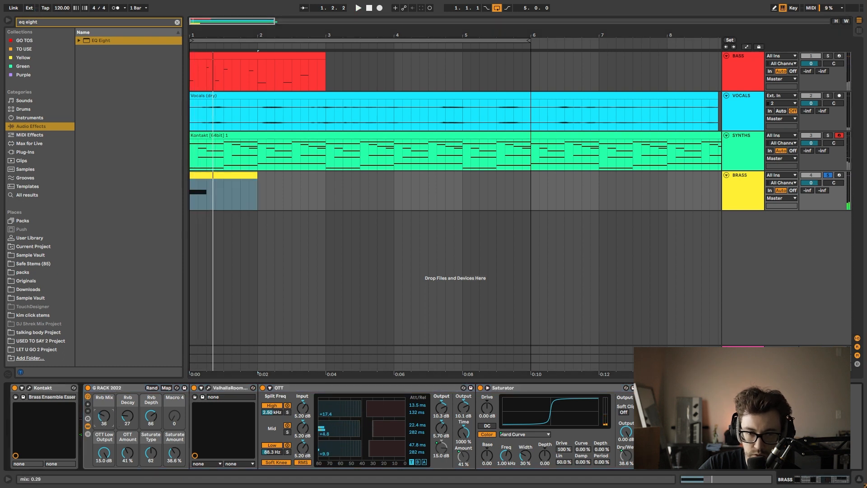
left_click_drag(104, 453, 104, 479)
key("space")
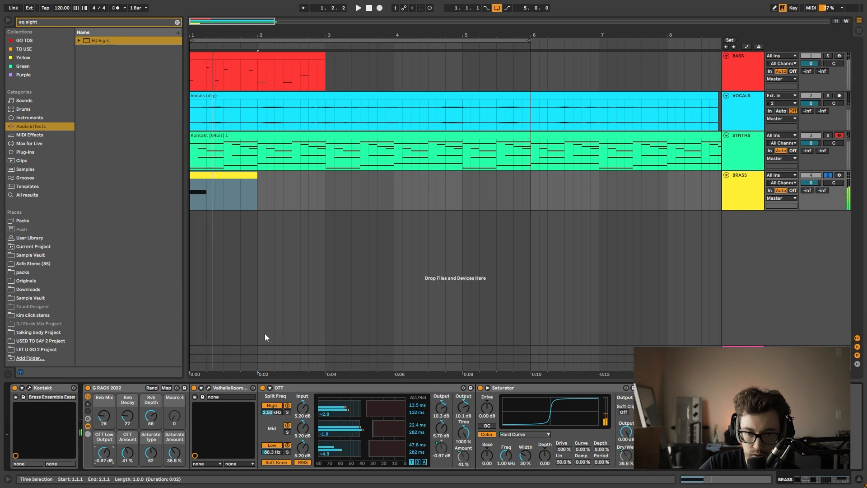
key("space")
- Compare the brass clip with its effect rack bypassed and re-enabled during playback
left_click(87, 388)
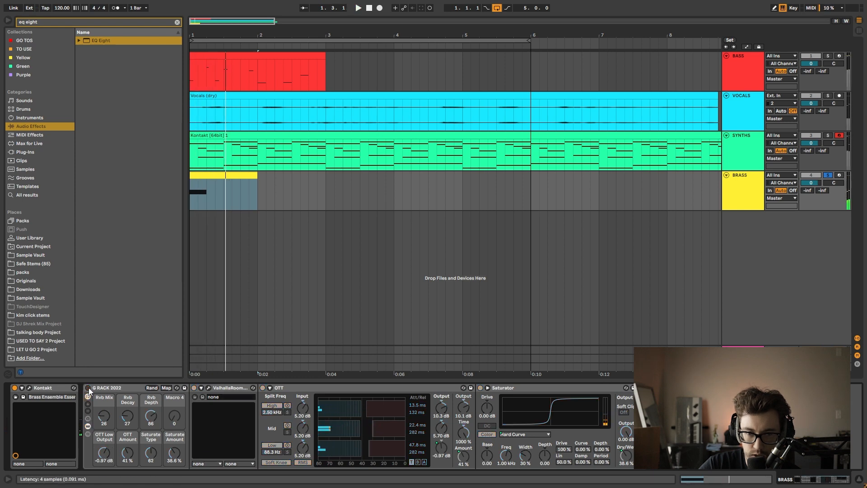
key("space")
left_click(88, 388)
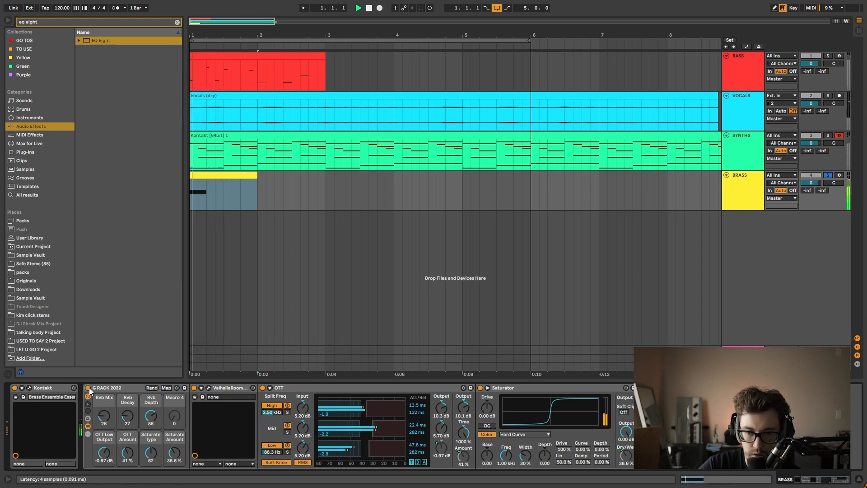
key("space")
key("space")
key("space")
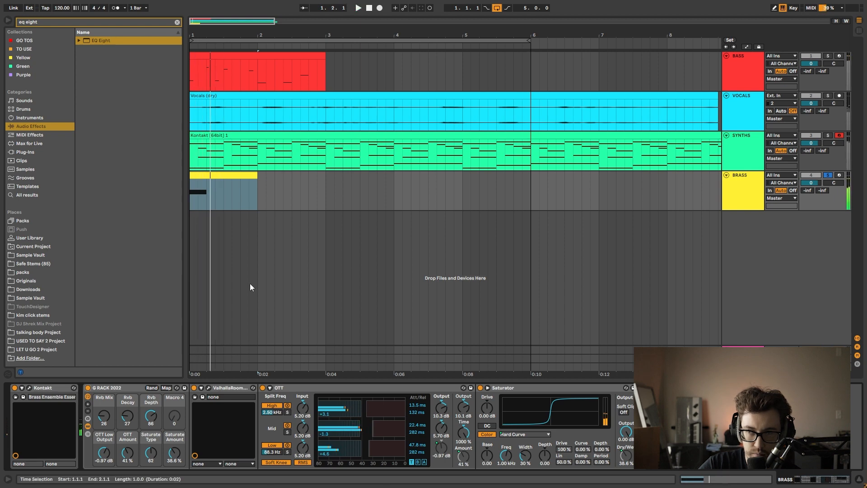
left_click(207, 175)
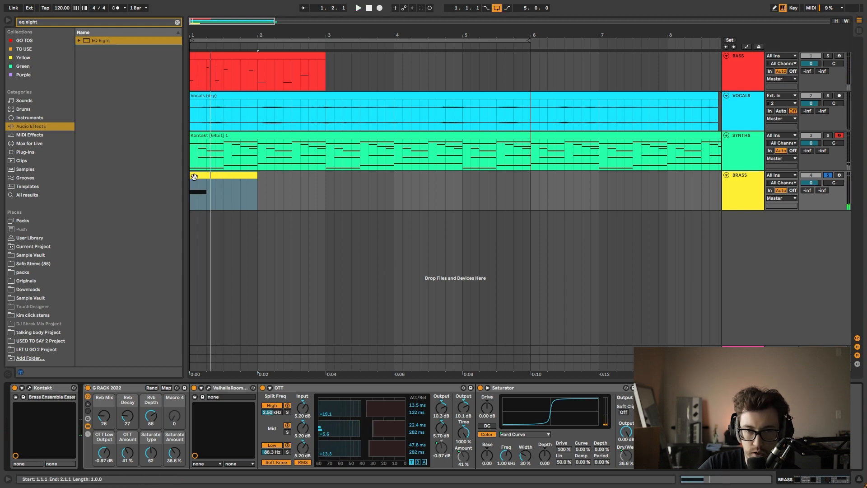
left_click(207, 180)
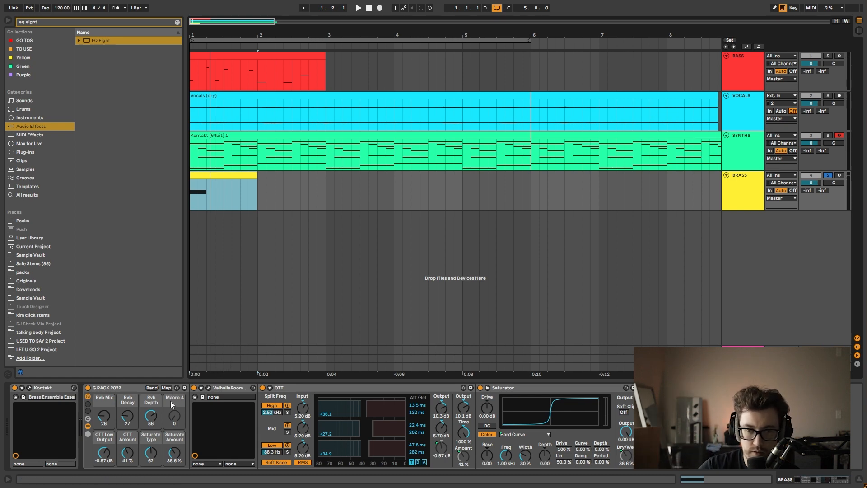
- Reduce the brass rack's Rvb Depth macro to 33 while repeatedly auditioning the clip
left_click(126, 387)
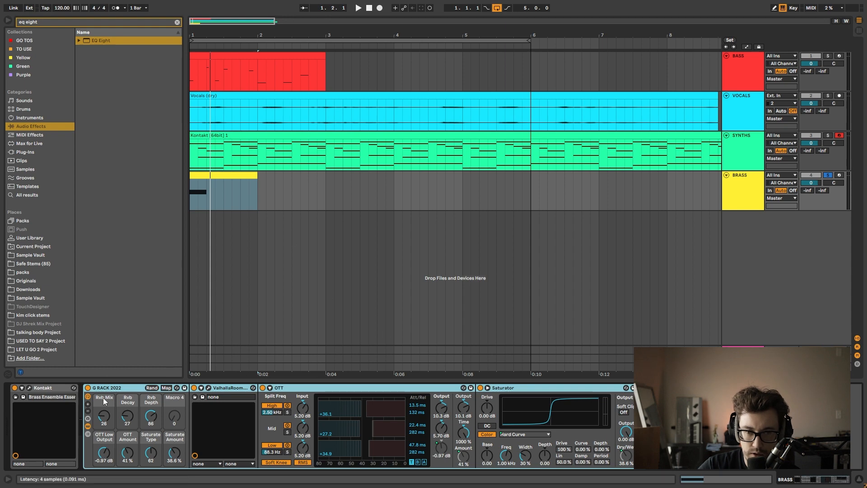
key("space")
mouse_move(158, 420)
left_mouse_down()
mouse_move(158, 436)
mouse_move(157, 423)
left_mouse_up()
key("space")
key("space")
key("space")
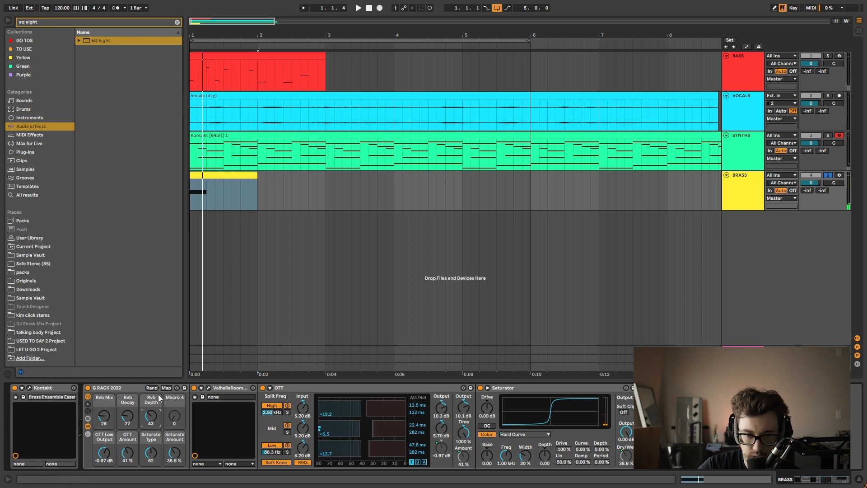
left_click_drag(150, 419, 150, 423)
key("space")
key("space")
key("space")
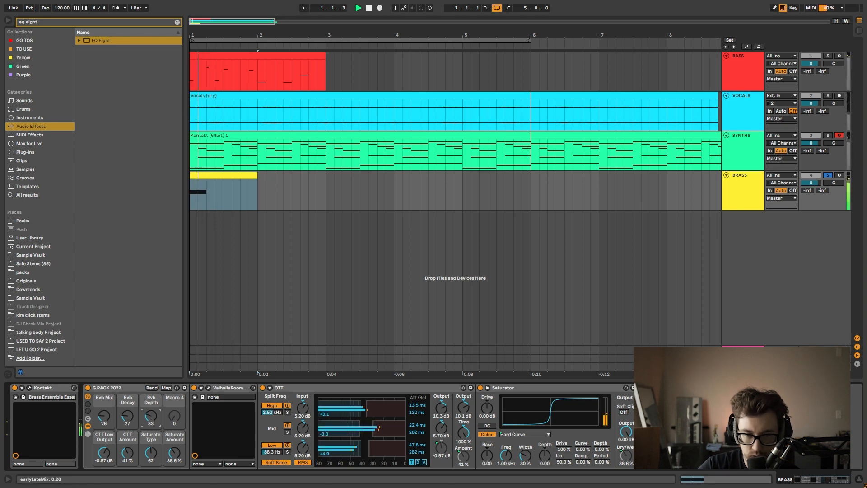
- Raise the brass rack's OTT Low Output macro to -0.66 dB and audition the clip
key("space")
key("space")
left_click_drag(104, 452, 104, 451)
key("space")
key("space")
key("space")
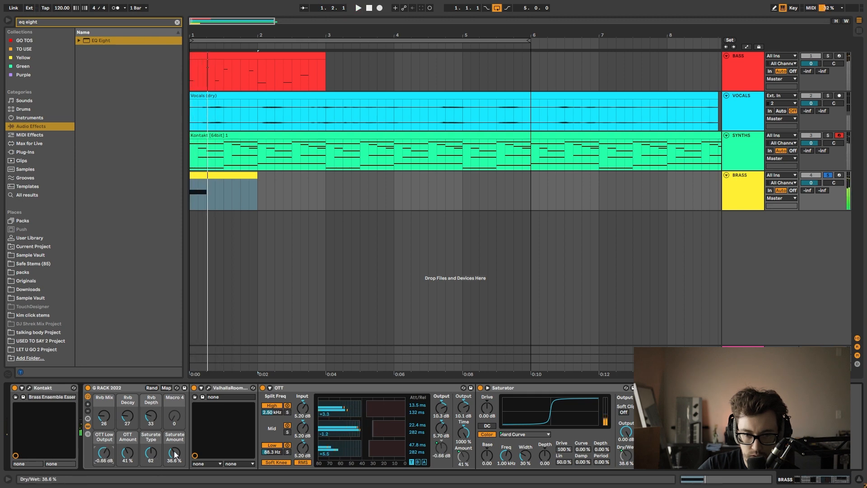
- Increase the brass rack's Saturate Amount macro to 51.2% and replay the clip several times
left_click_drag(174, 455, 175, 451)
key("space")
key("space")
key("space")
key("space")
key("space")
key("space")
key("space")
key("space")
- Add an EQ Eight to the BRASS track after the G RACK 2022 rack and play the clip
double_click(101, 40)
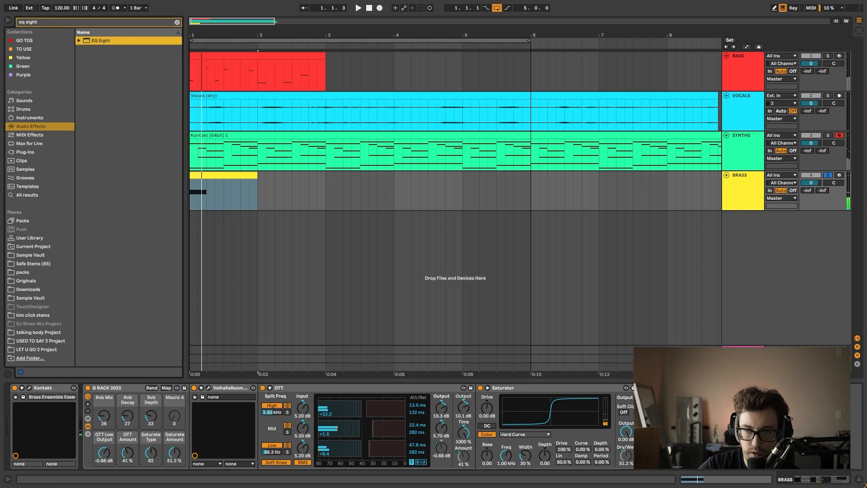
key("space")
key("space")
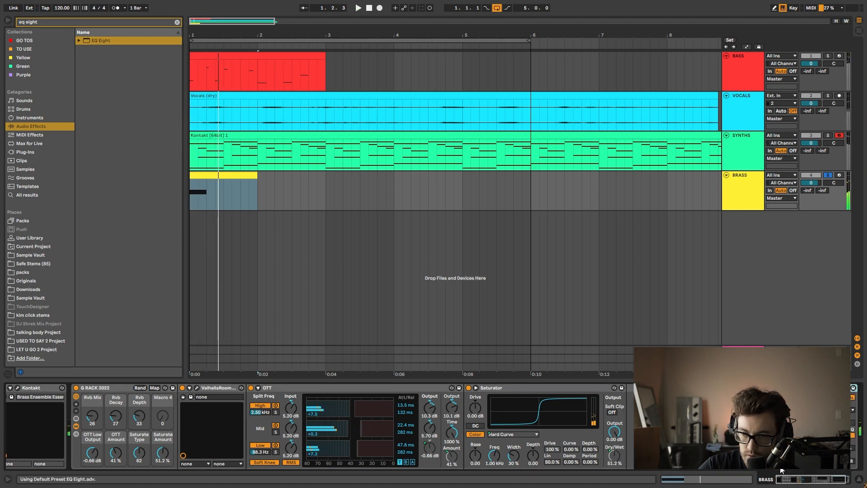